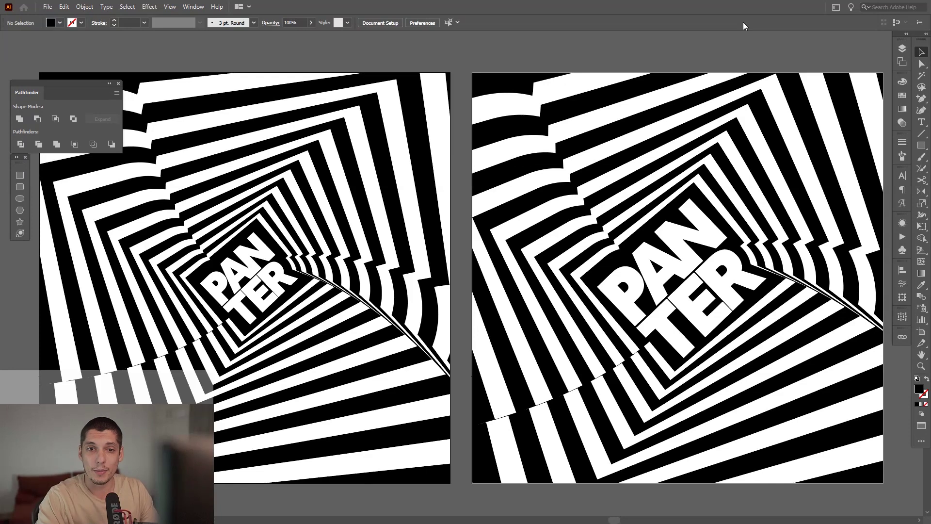
Look over the finished striped PANTER artworks and find the white artboard with the black PANTER lettering
scroll(667, 154, down, 1)
drag(773, 124, 423, 114)
scroll(765, 127, down, 1)
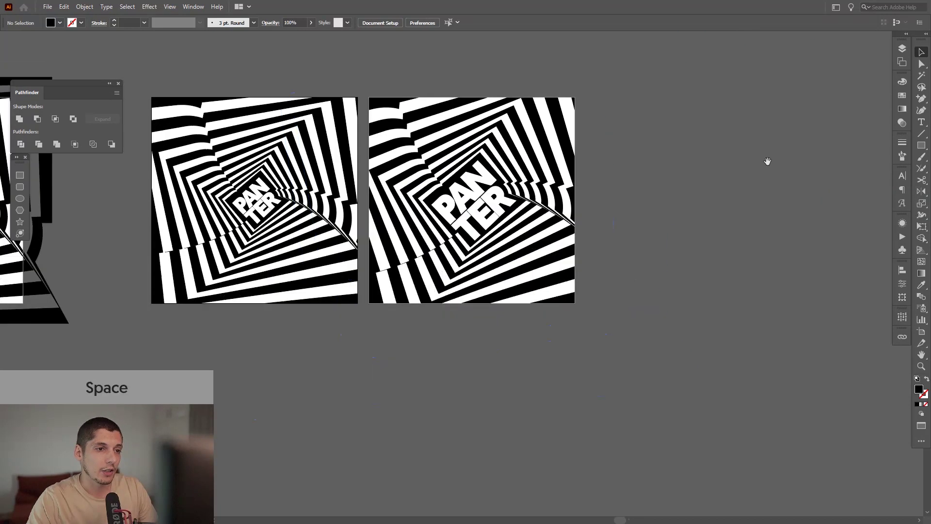
drag(768, 161, 454, 208)
drag(700, 210, 415, 216)
scroll(630, 228, down, 1)
drag(713, 229, 594, 231)
scroll(683, 256, up, 3)
drag(711, 259, 611, 246)
scroll(694, 260, up, 2)
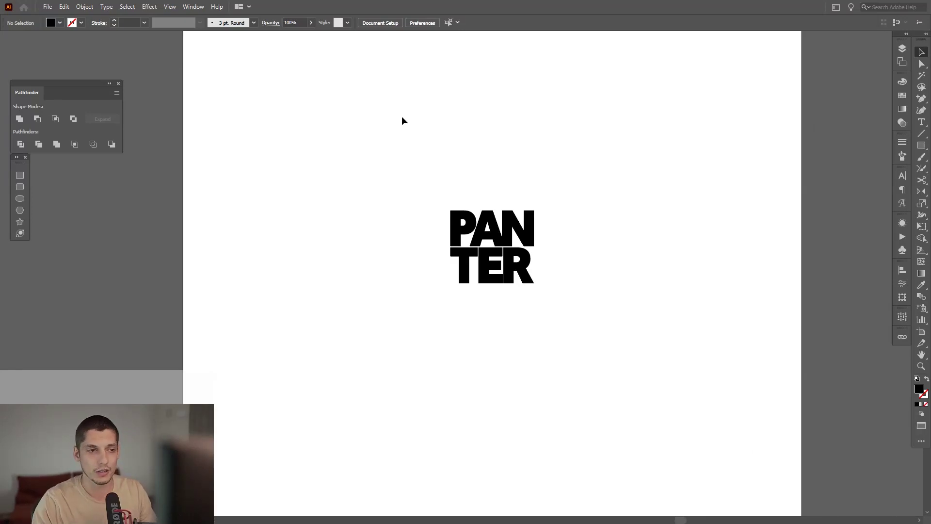
drag(489, 208, 472, 214)
scroll(490, 221, up, 1)
Offset the PANTER lettering's paths outward by 5 px with Miter joins and a miter limit of 4
click(449, 227)
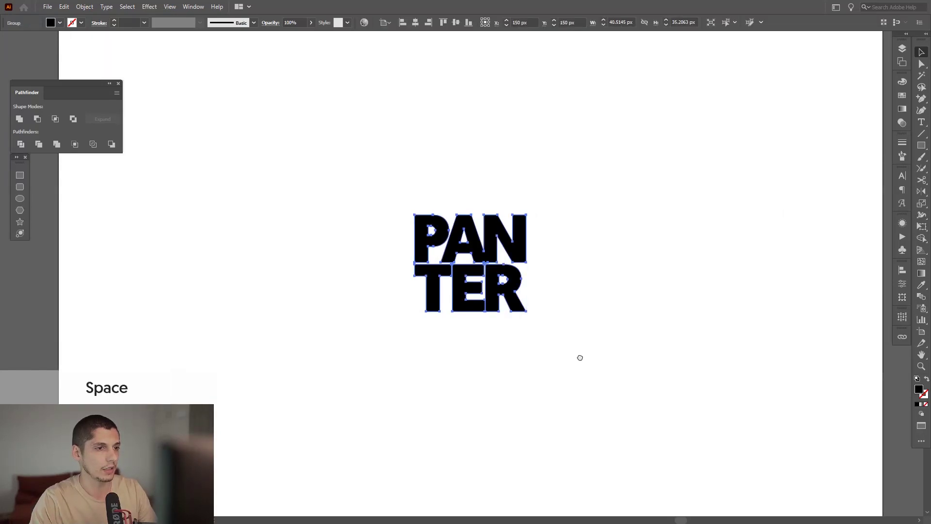
click(86, 9)
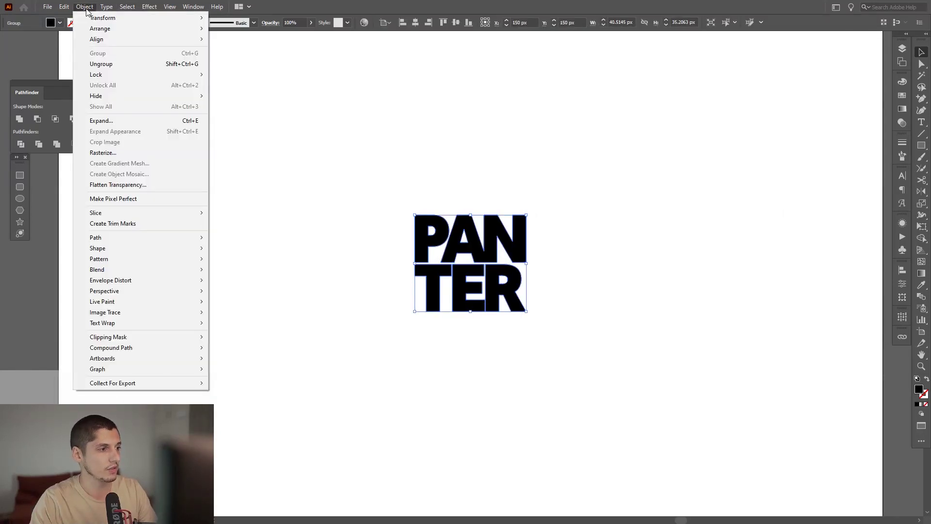
mouse_move(138, 237)
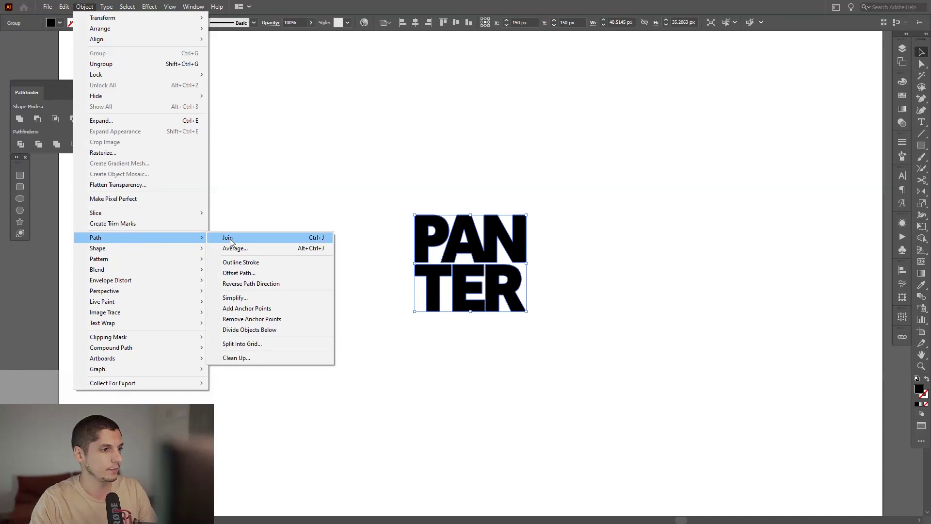
click(263, 272)
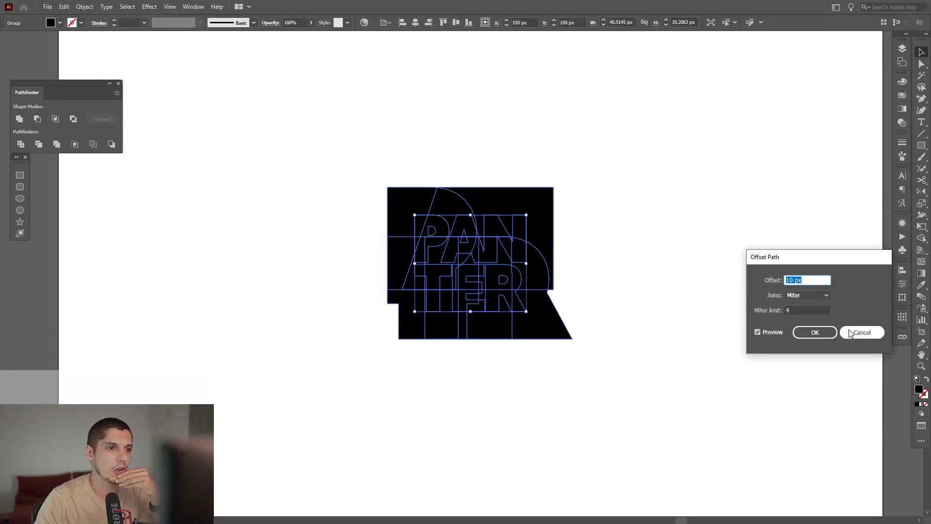
click(816, 280)
scroll(816, 280, down, 3)
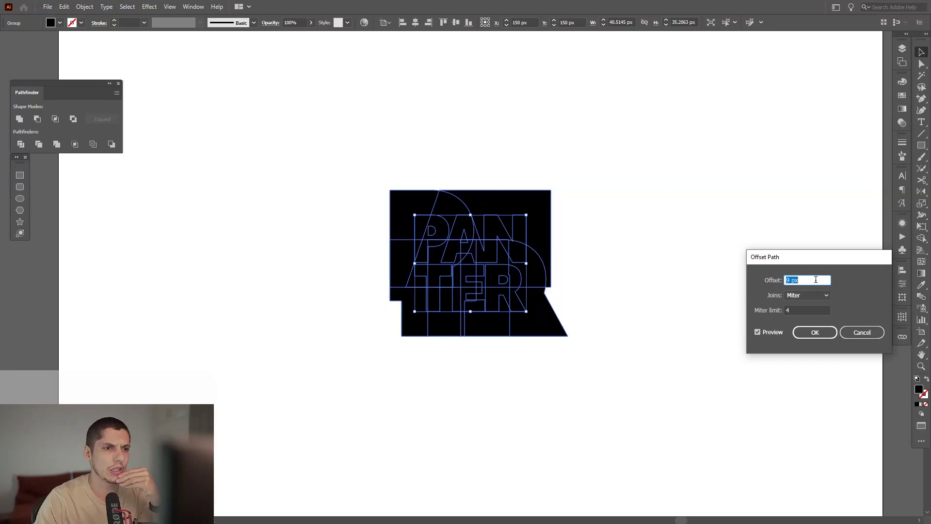
key(Up)
key(Up)
key(Up)
key(Up)
key(Up)
key(Up)
key(Up)
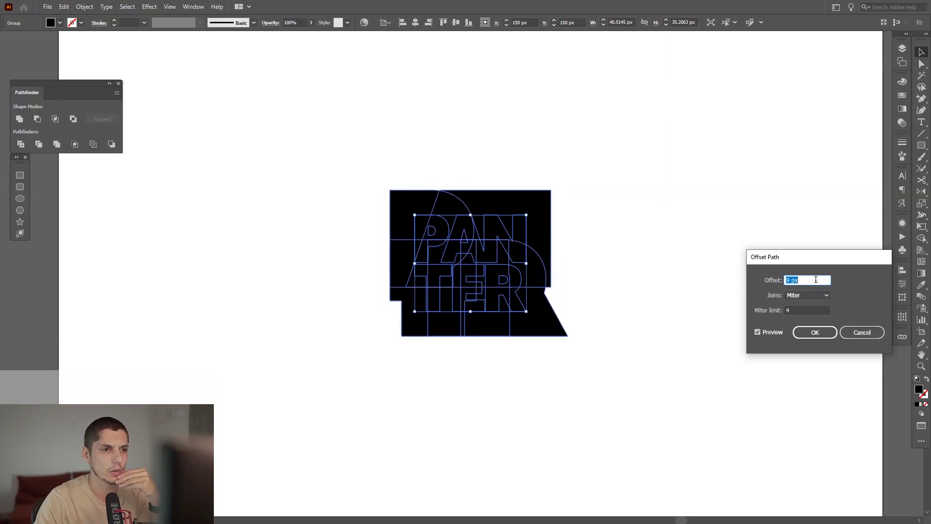
key(Down)
key(Down)
key(Down)
key(Down)
key(Down)
key(Down)
key(Down)
key(Down)
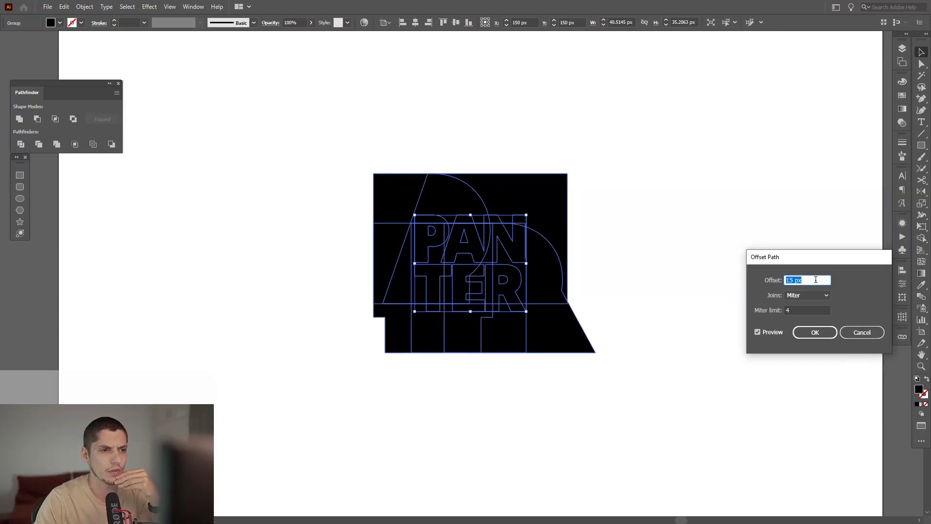
key(Down)
key(Down)
key(Down)
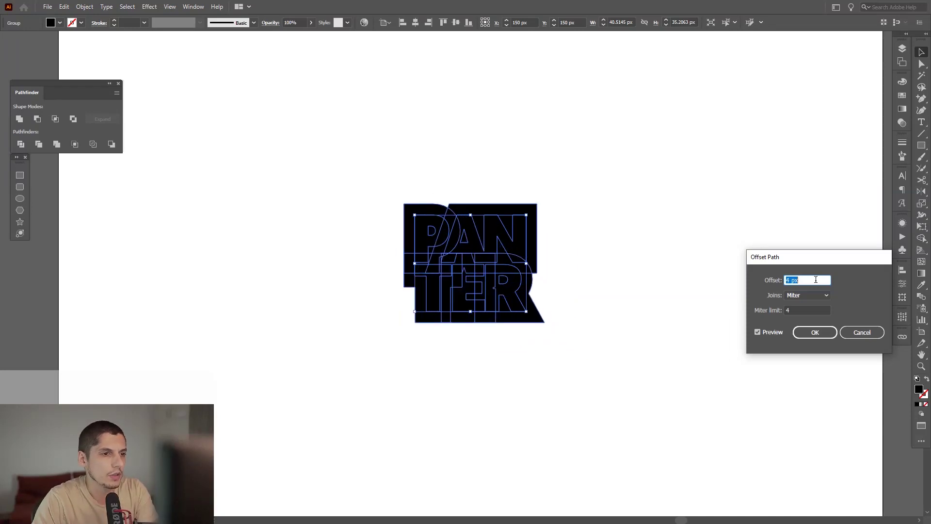
key(Up)
key(Up)
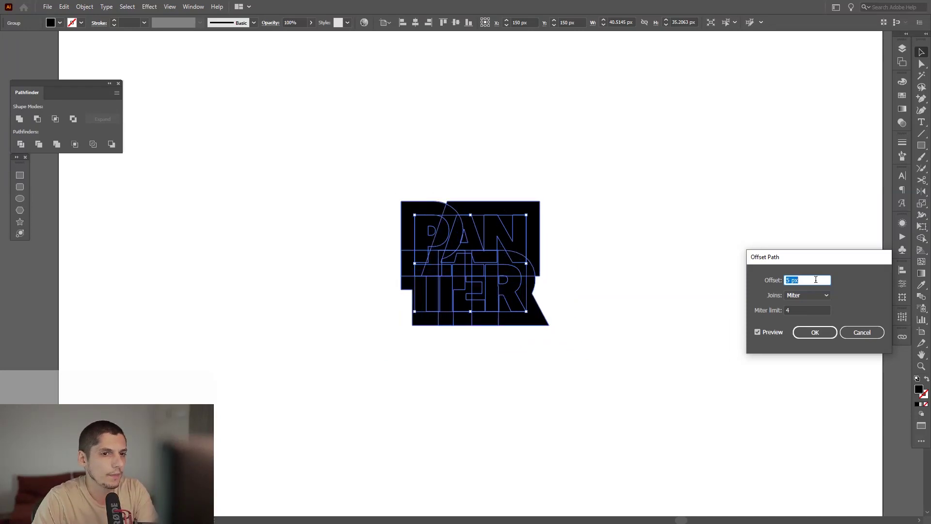
click(817, 332)
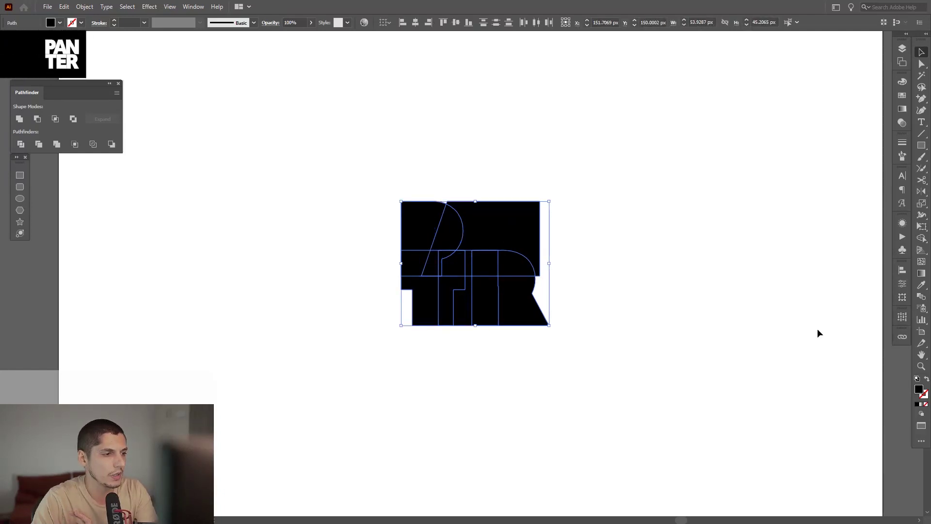
Unite the overlapping offset shapes around the lettering into one single shape
key(shift+m)
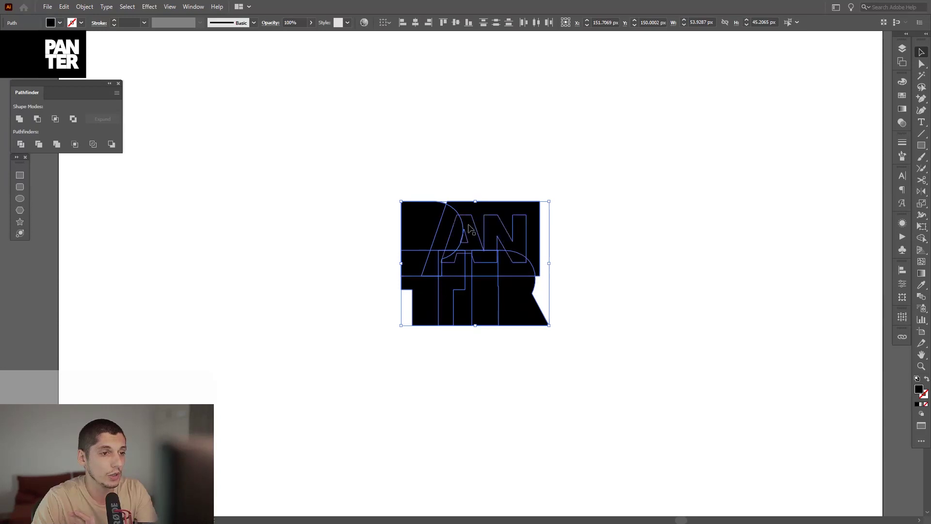
click(19, 120)
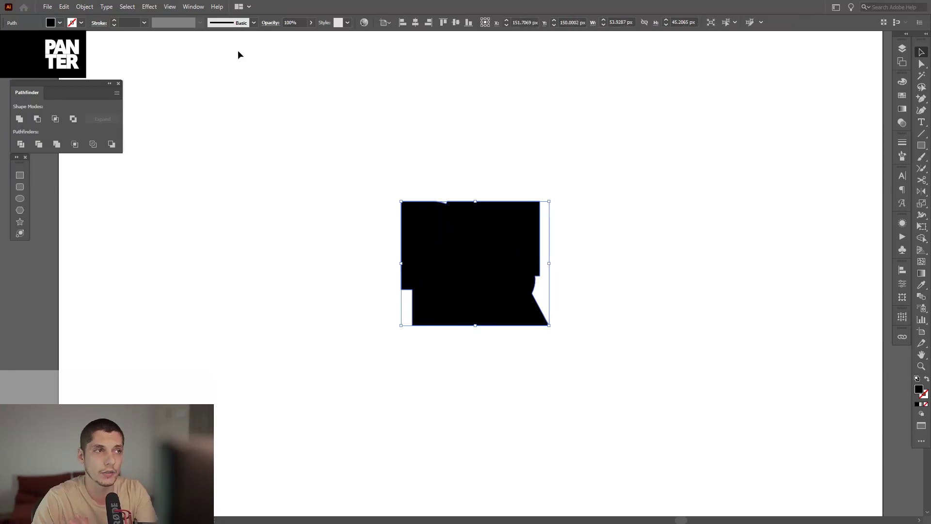
click(189, 6)
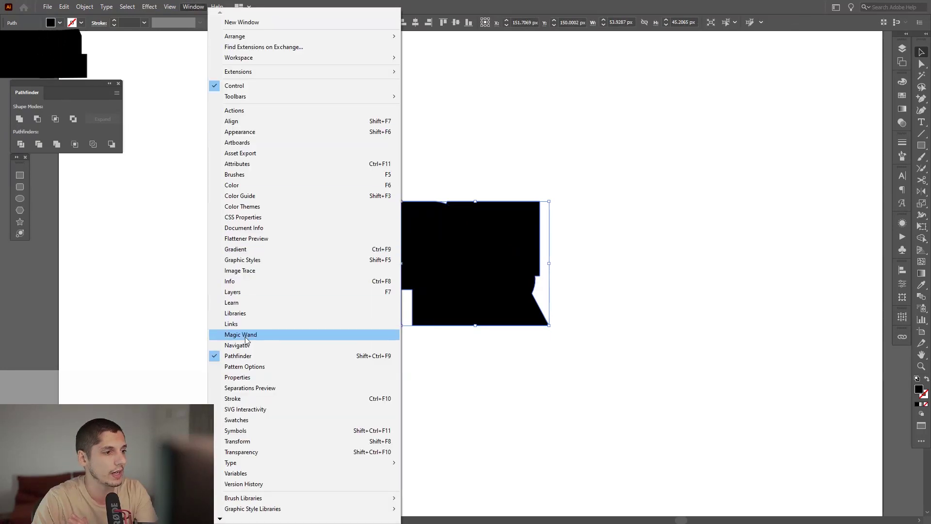
click(252, 356)
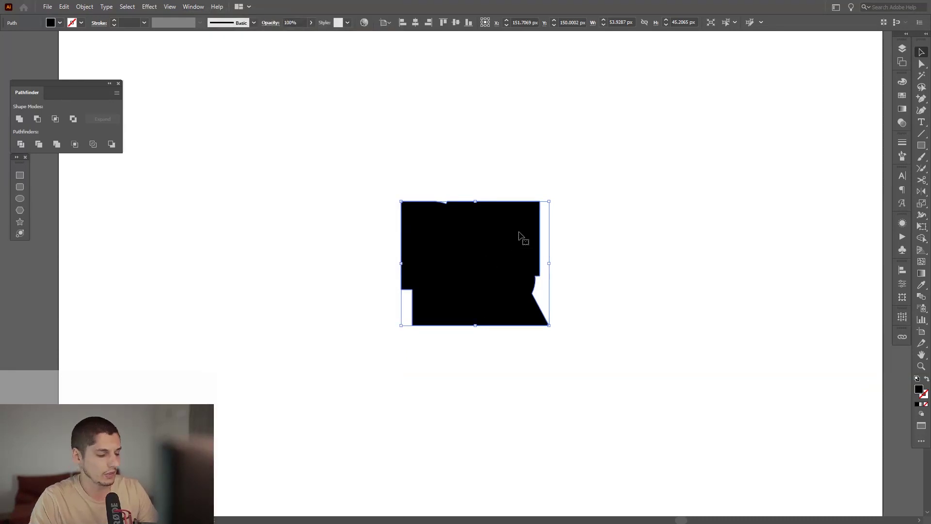
Swap the united shape's fill and stroke so it is a black outline around the lettering, and deselect it
key(shift)
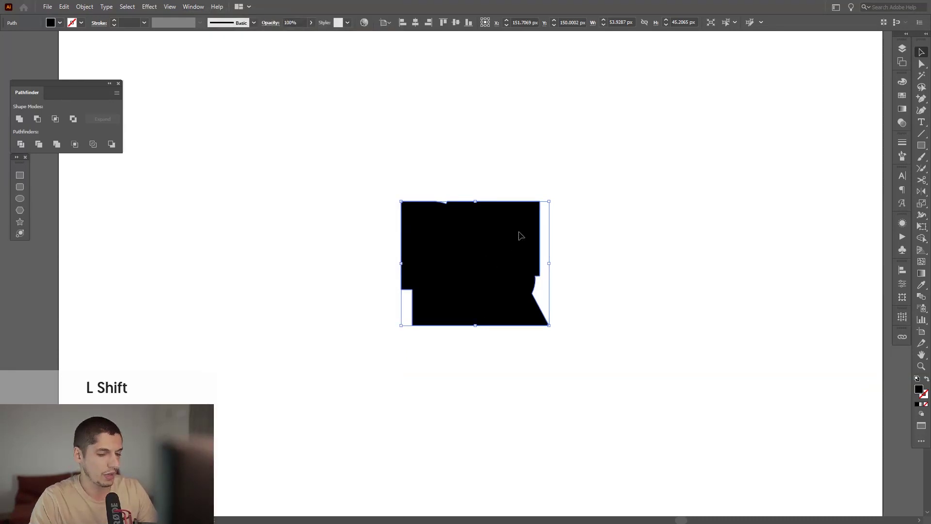
click(927, 381)
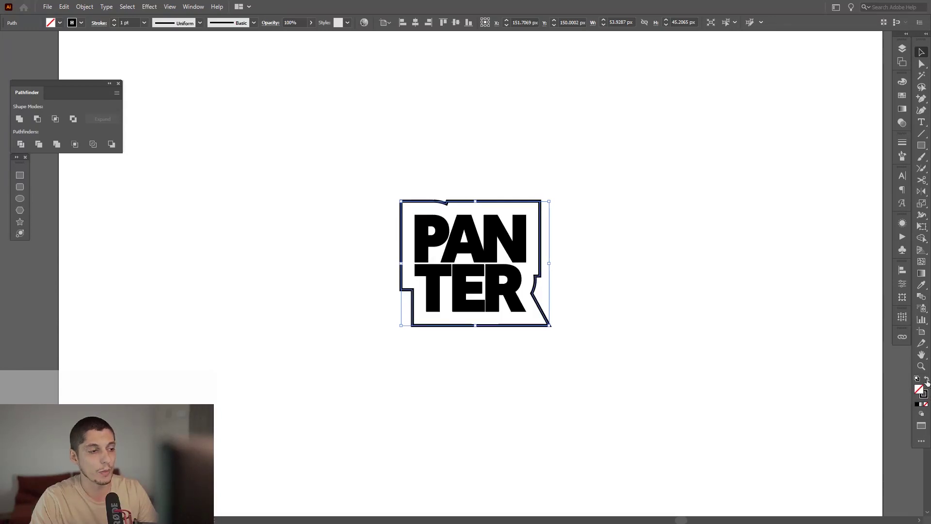
click(727, 315)
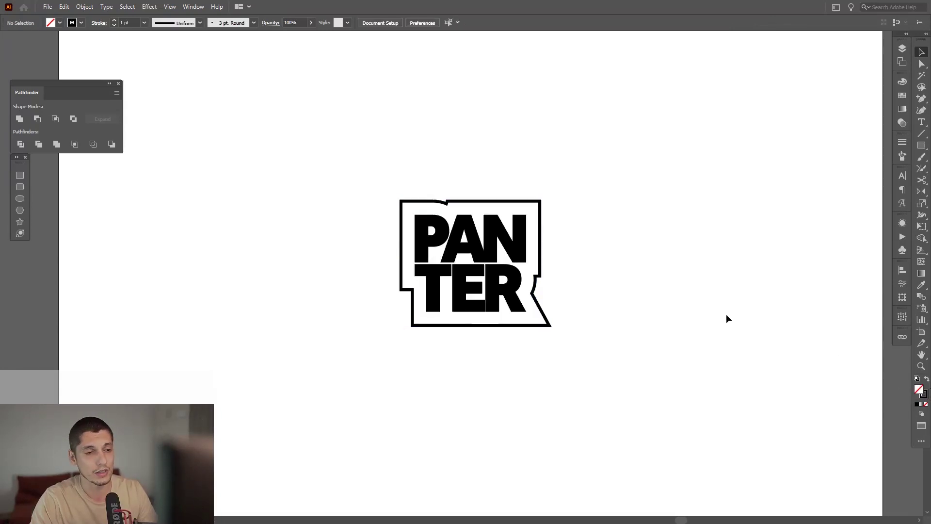
Ungroup the lettering and its surrounding outline, and clear the selection
scroll(530, 260, up, 3)
click(540, 260)
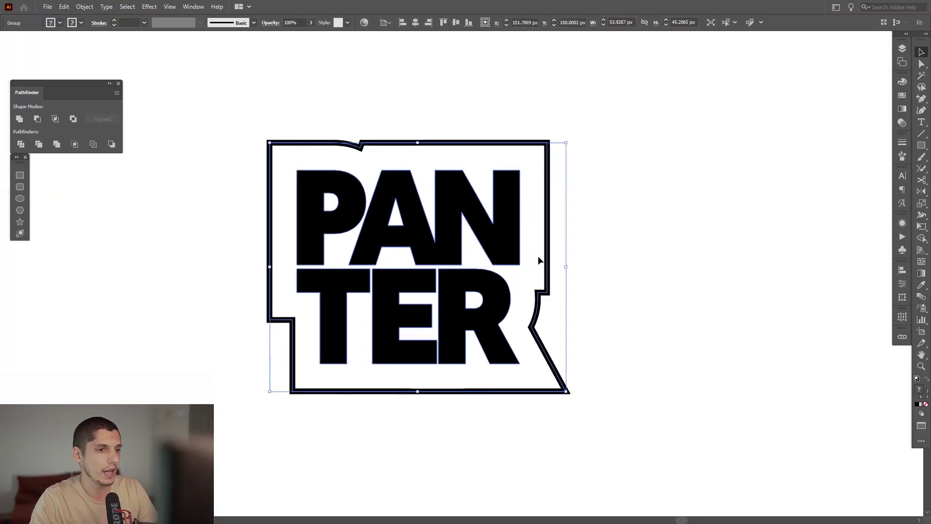
right_click(540, 261)
click(581, 342)
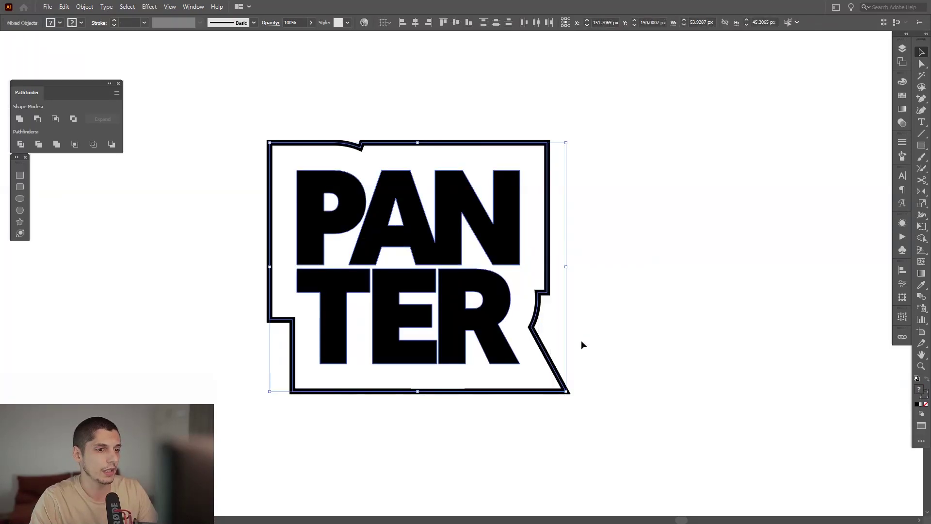
click(581, 340)
Select all the PANTER letters without the outline and group them together
drag(514, 262, 599, 212)
key(ctrl+z)
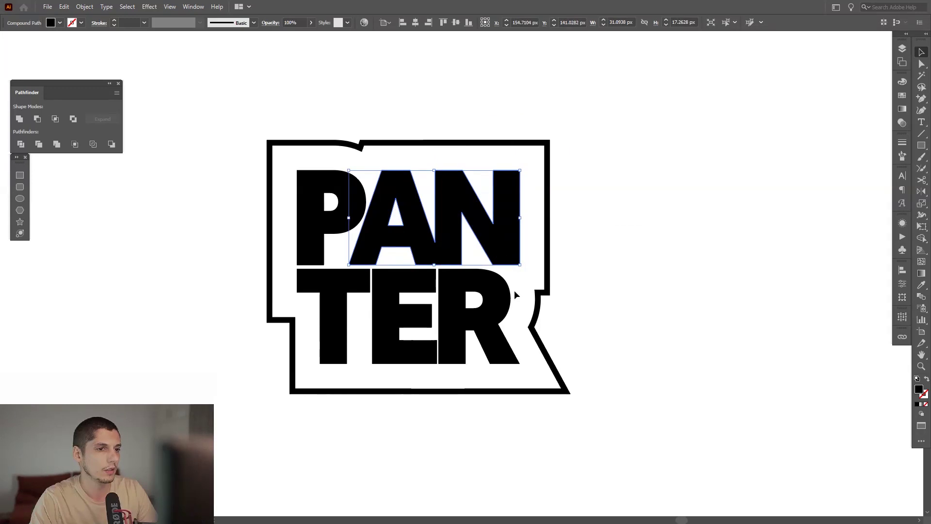
shift+click(485, 290)
shift+click(418, 289)
shift+click(351, 283)
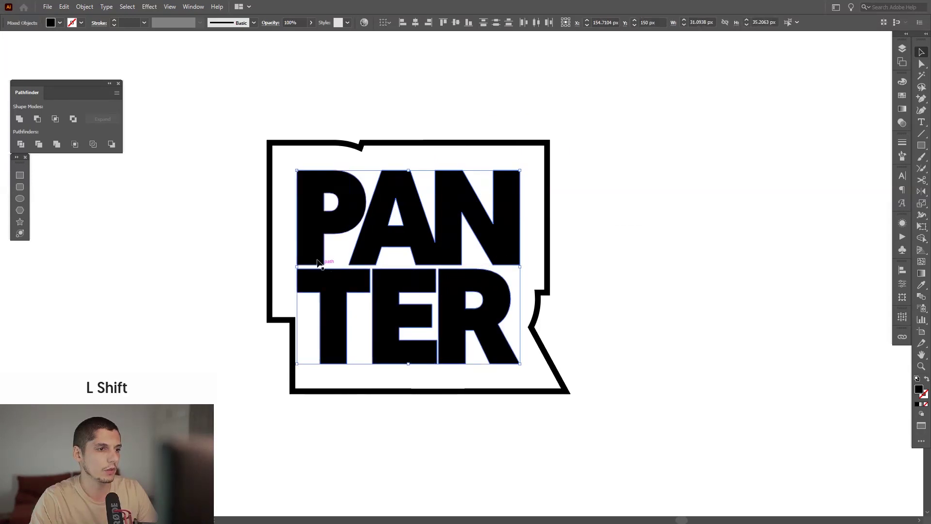
key(ctrl+g)
Move the PANTER lettering group off the artboard to its left, leaving the outline in place
alt+scroll(318, 262, down, 3)
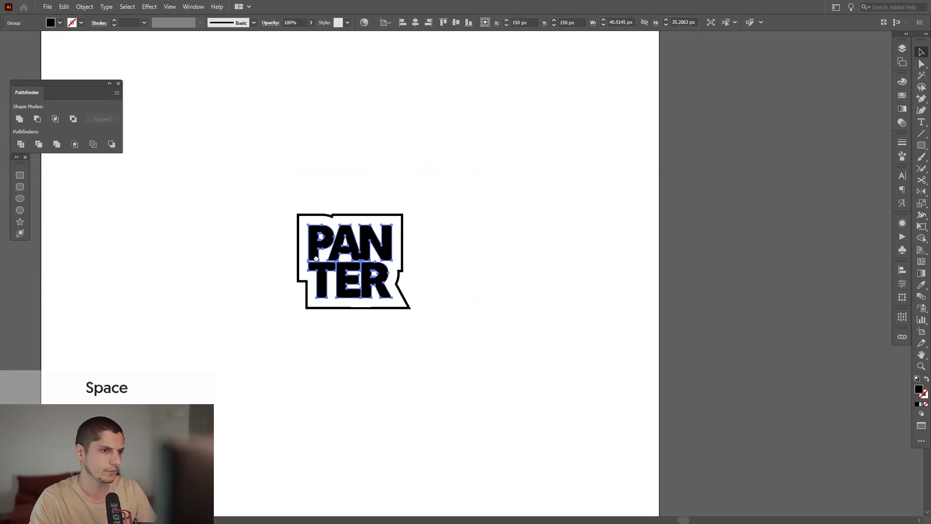
drag(316, 259, 500, 260)
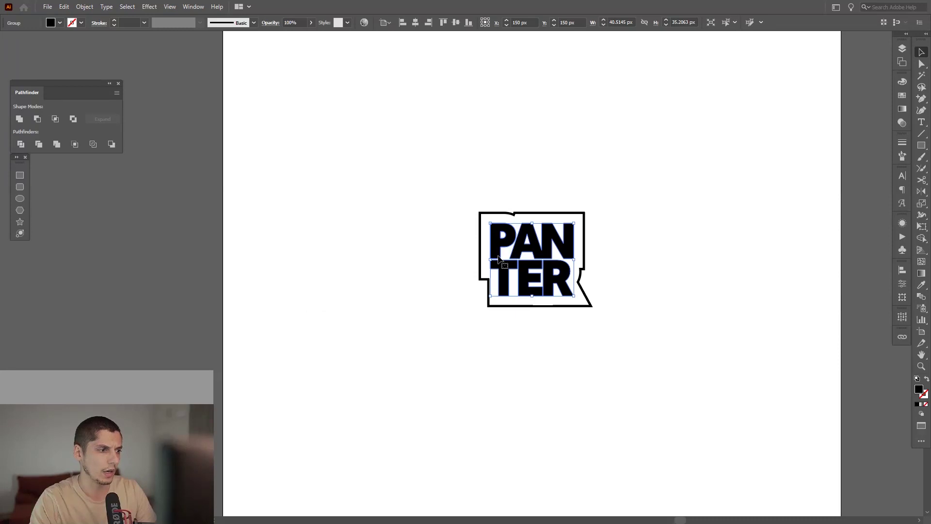
alt+scroll(499, 259, down, 2)
drag(521, 258, 82, 239)
Scale the outline up proportionally from its center to about 400 px wide, so it extends past the artboard
click(533, 290)
drag(533, 291, 525, 279)
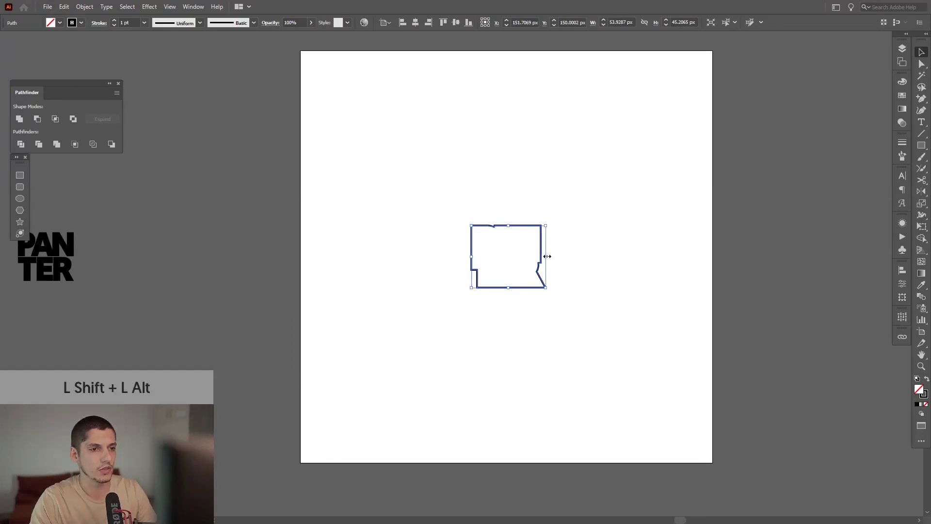
drag(547, 256, 784, 288)
key(space)
mouse_move(688, 229)
mouse_down()
mouse_move(684, 266)
mouse_move(690, 234)
mouse_move(699, 235)
mouse_up()
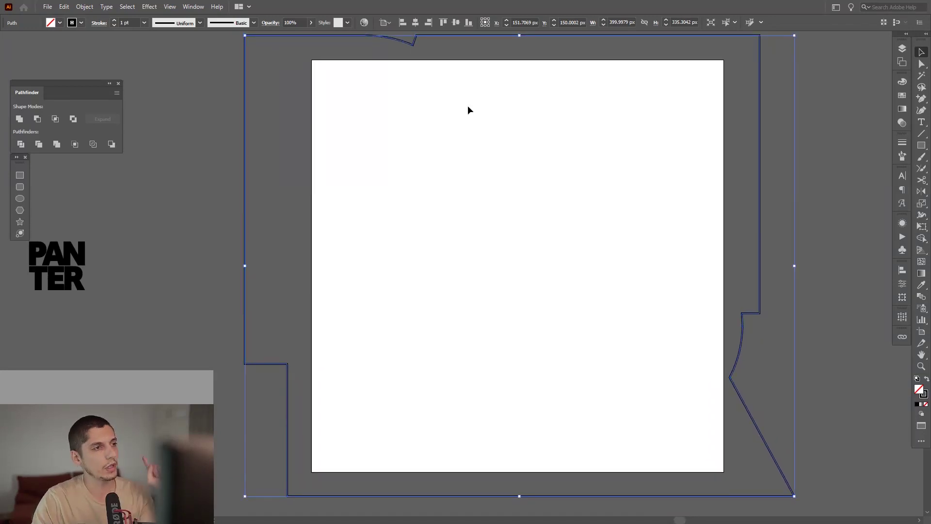
Start a Distort & Transform Transform effect on the enlarged outline and set it to 17 copies
click(143, 7)
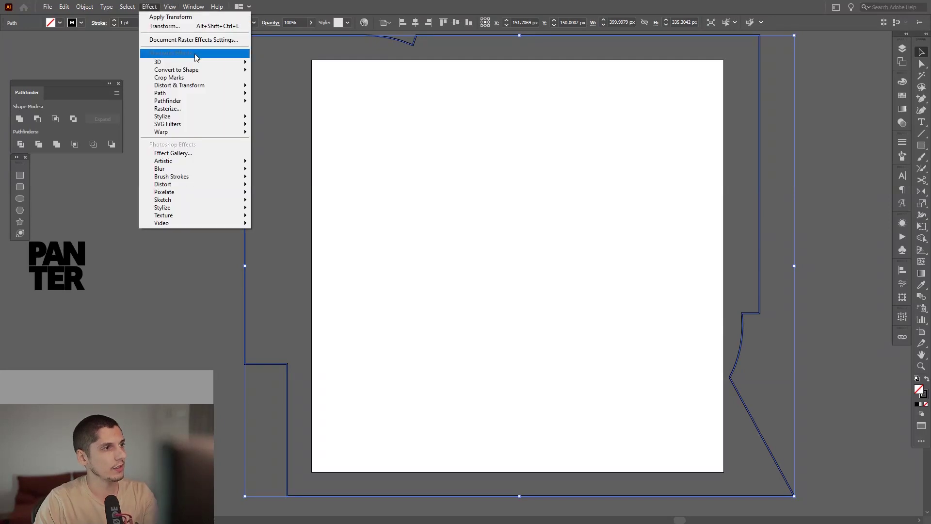
mouse_move(218, 87)
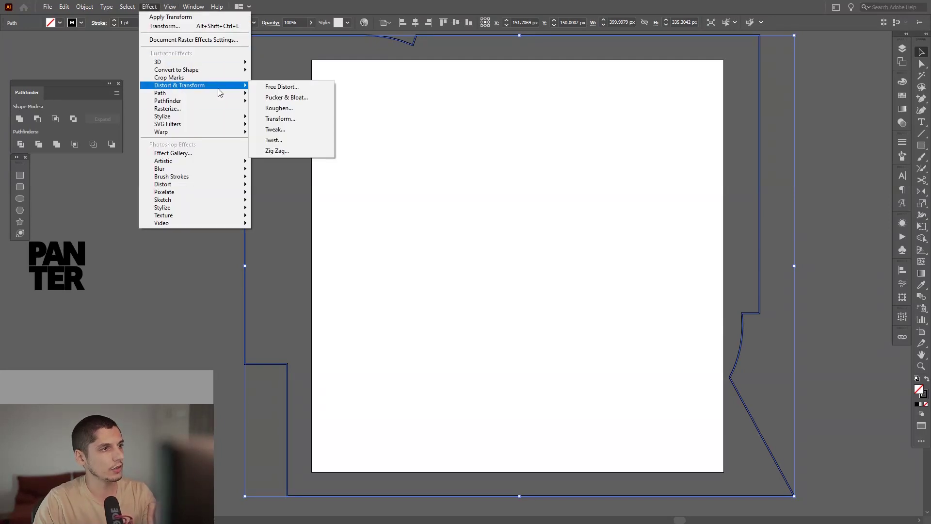
click(305, 119)
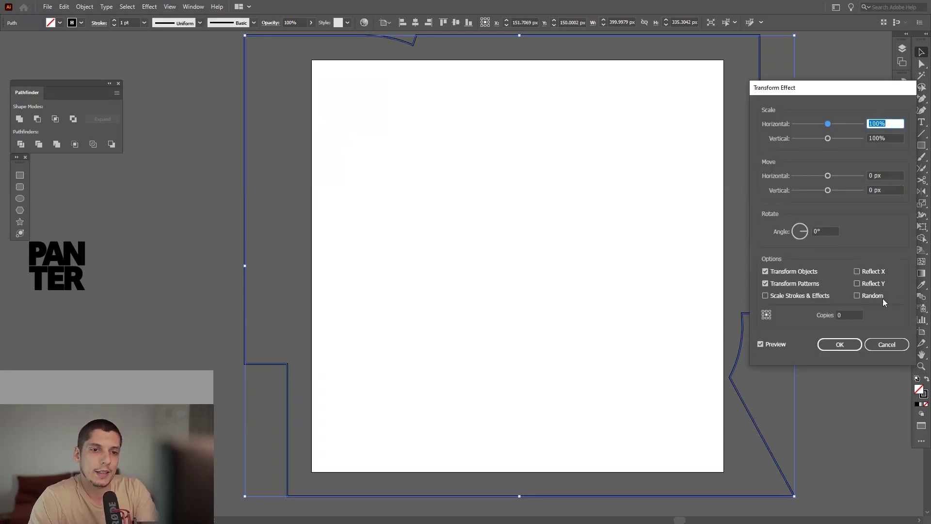
click(854, 315)
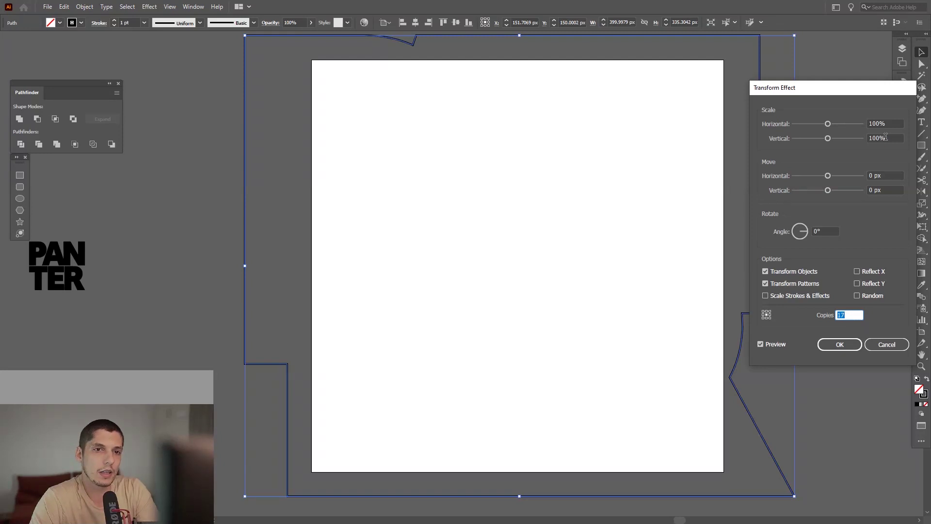
Set the Transform effect's horizontal and vertical scale to 92%
click(889, 124)
key(Down)
key(Down)
key(Down)
key(Down)
key(Down)
key(Down)
key(Down)
key(Down)
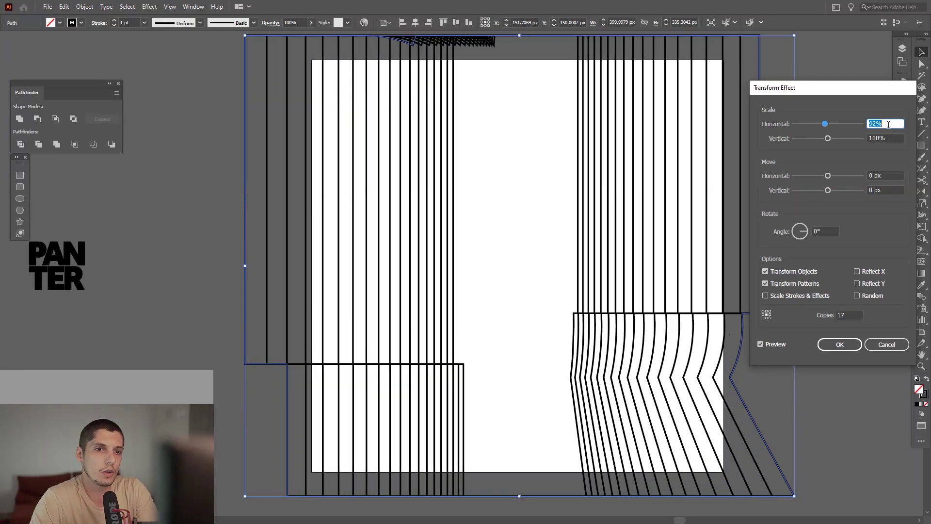
click(888, 138)
key(Down)
key(Down)
key(Down)
key(Down)
key(Down)
key(Down)
key(Down)
key(Down)
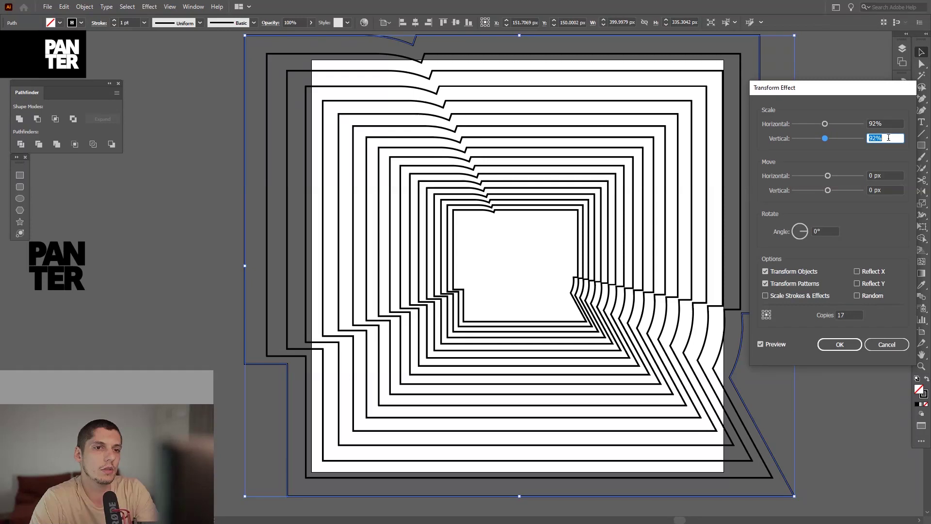
Set the Transform effect's rotation angle to 2° and apply the effect to the outline
click(833, 232)
key(Up)
key(Up)
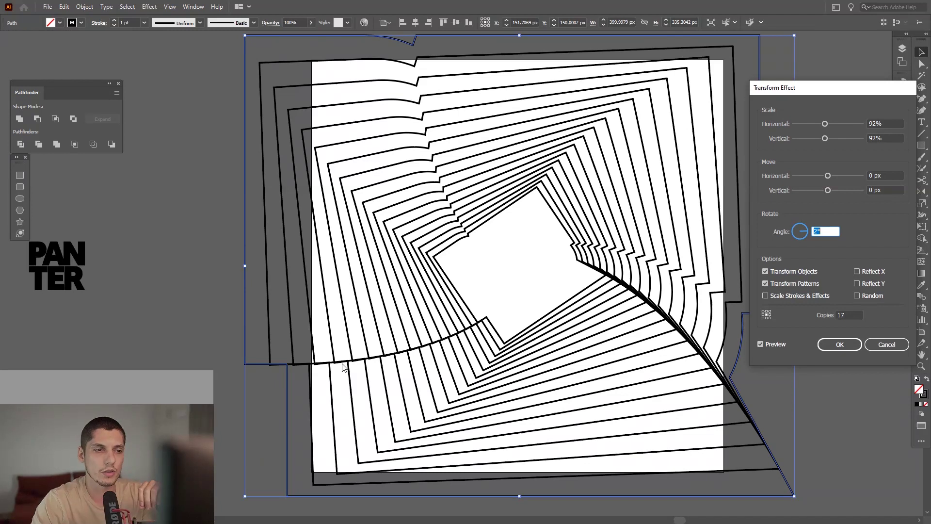
click(840, 344)
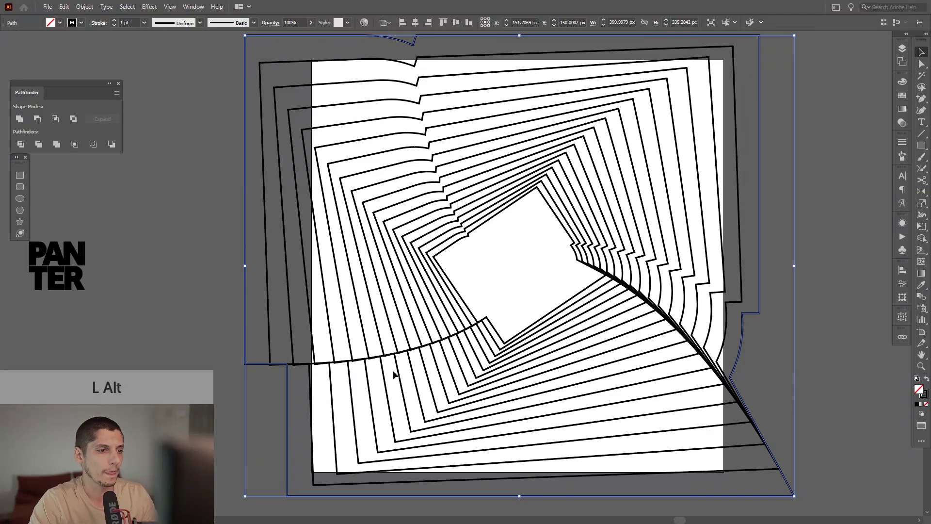
Examine the overlapping line corners and the spacing of the repeated outline around the empty center
scroll(366, 315, up, 5)
scroll(366, 314, up, 3)
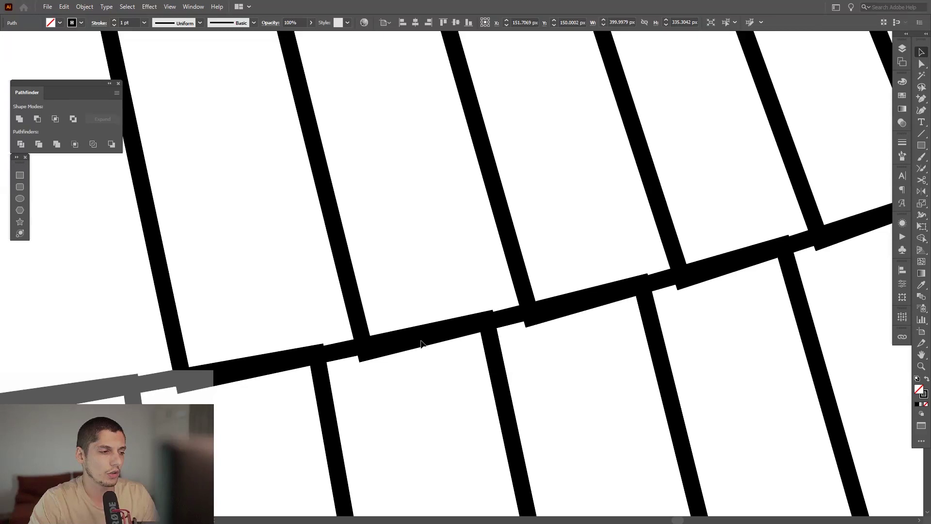
scroll(422, 343, down, 4)
drag(525, 310, 462, 321)
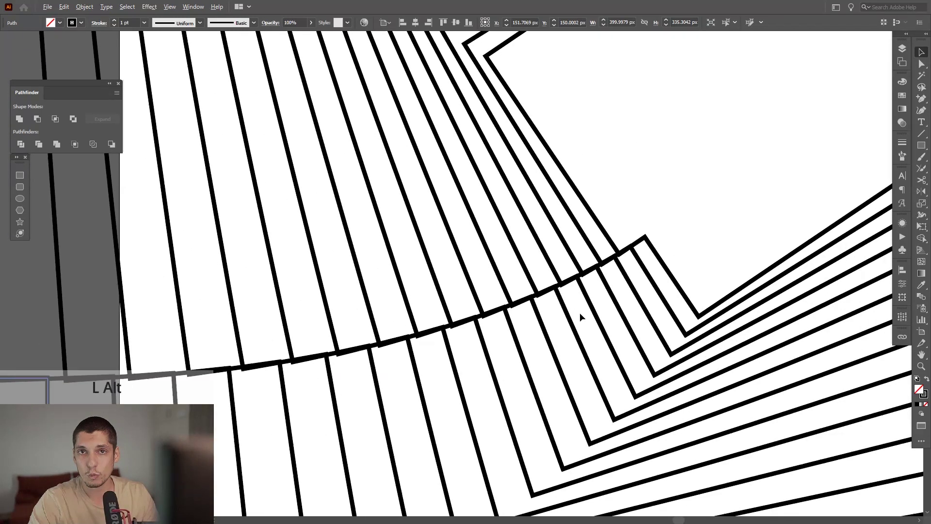
scroll(582, 317, down, 5)
drag(590, 313, 487, 307)
scroll(488, 306, up, 3)
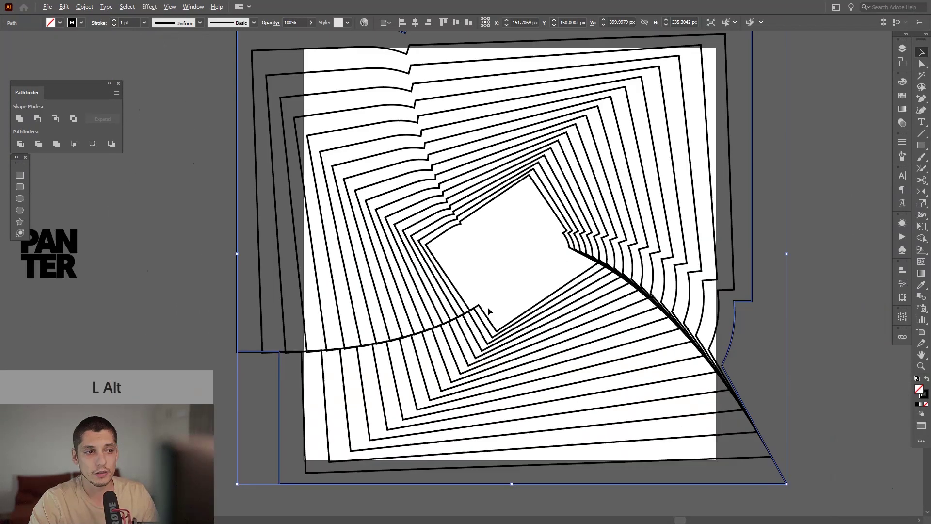
scroll(488, 306, down, 2)
drag(177, 271, 646, 271)
drag(169, 227, 631, 265)
drag(172, 273, 207, 258)
drag(735, 251, 383, 240)
scroll(388, 239, down, 1)
drag(870, 295, 638, 304)
scroll(638, 303, up, 2)
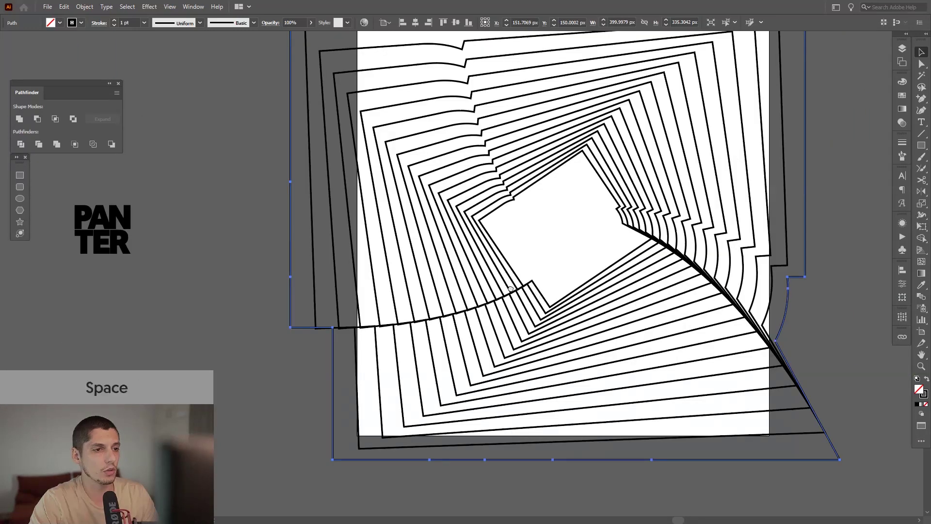
scroll(511, 283, up, 1)
drag(511, 288, 422, 295)
drag(487, 241, 491, 238)
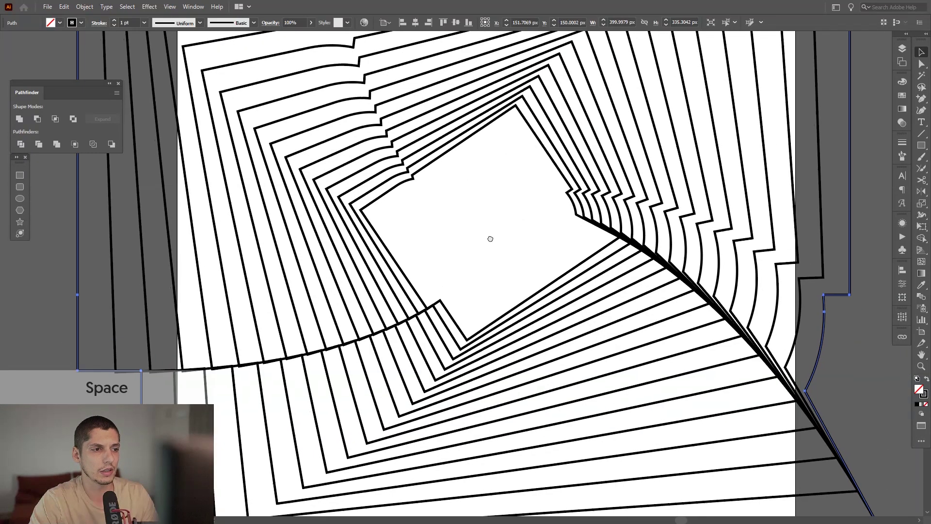
scroll(491, 239, down, 2)
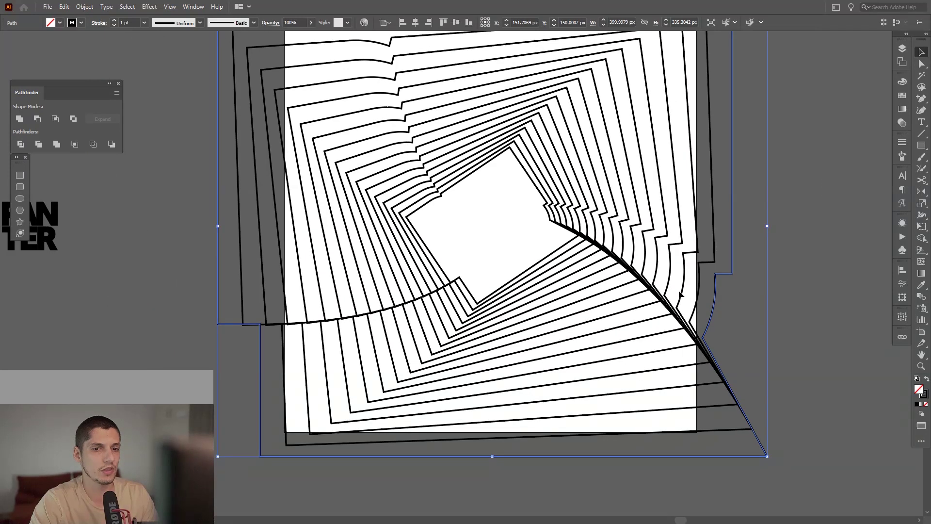
drag(681, 294, 703, 321)
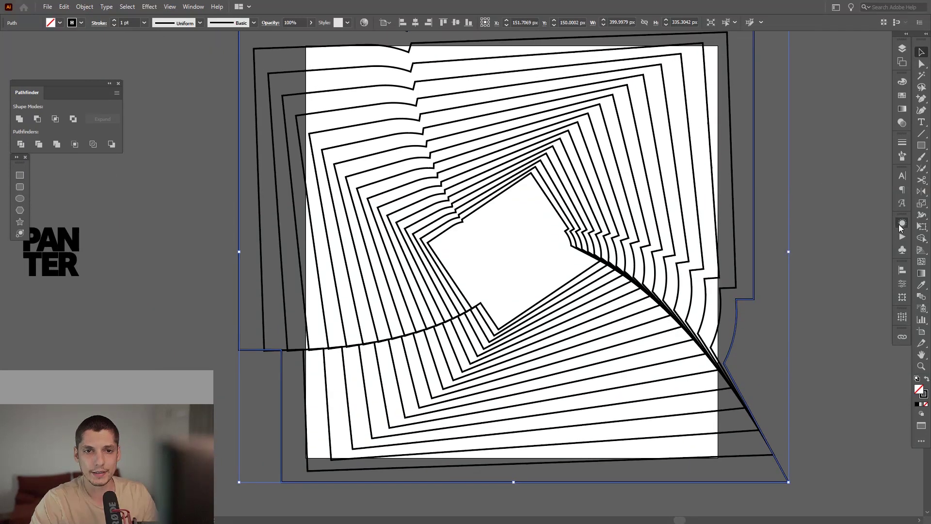
Reopen the outline's Transform effect from its appearance settings and set the copies to 21
click(900, 225)
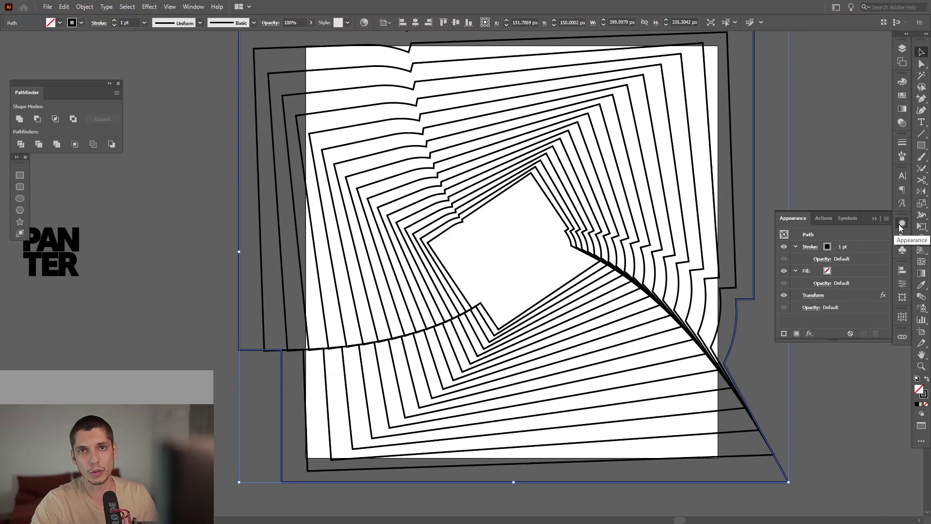
click(199, 9)
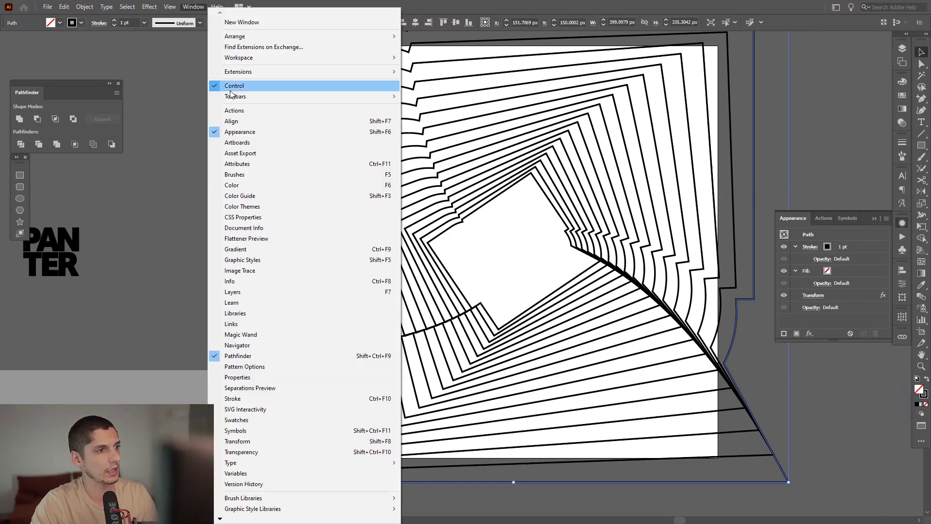
click(238, 134)
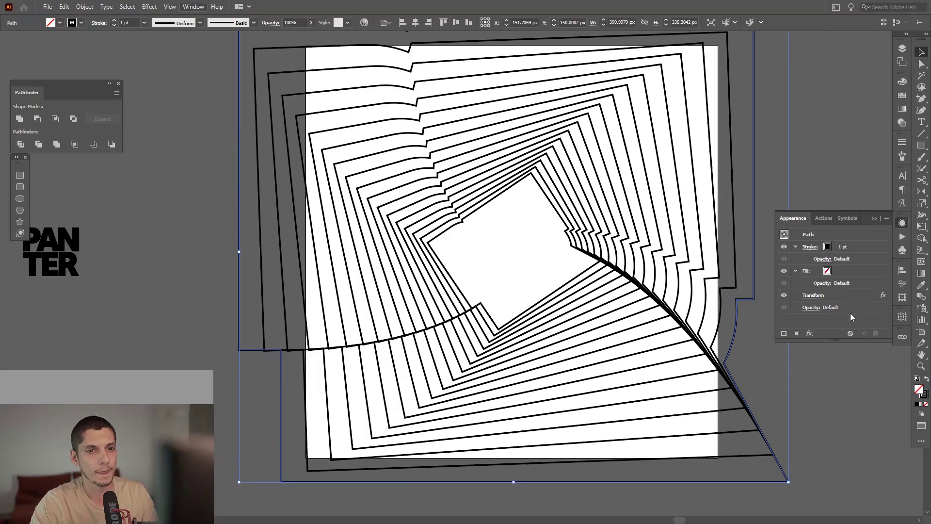
click(813, 296)
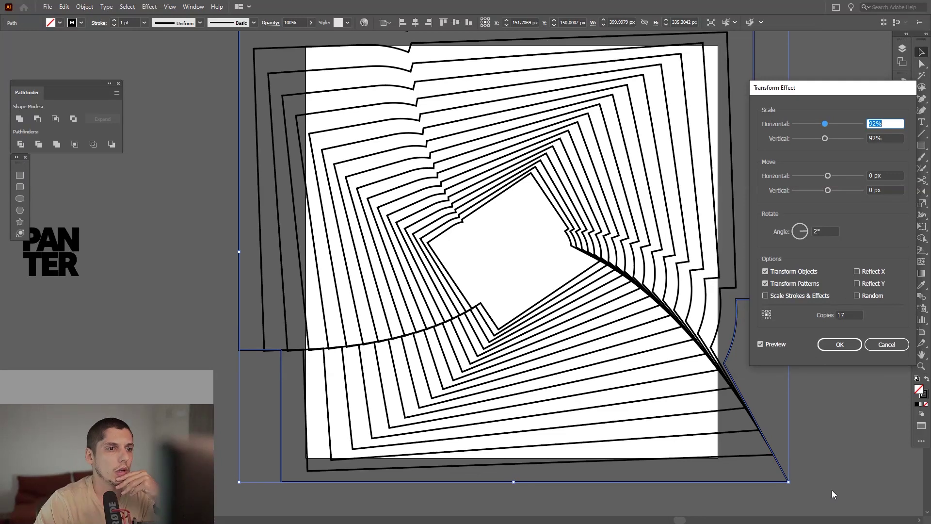
click(845, 315)
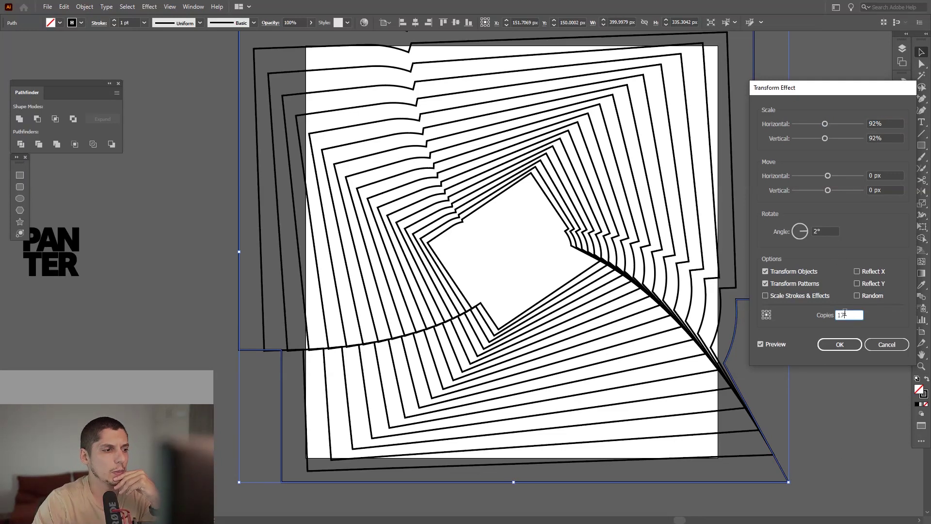
key(Up)
key(Up)
key(Up)
key(Up)
key(Up)
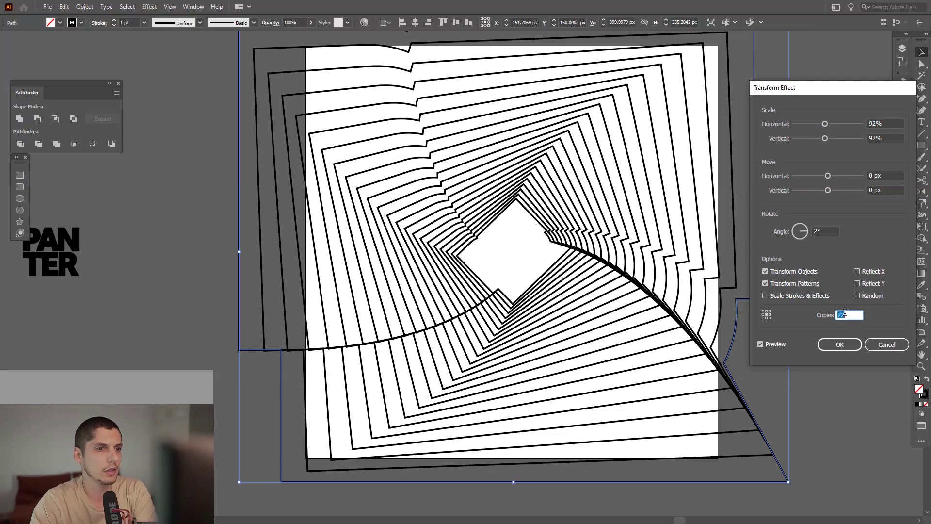
key(Down)
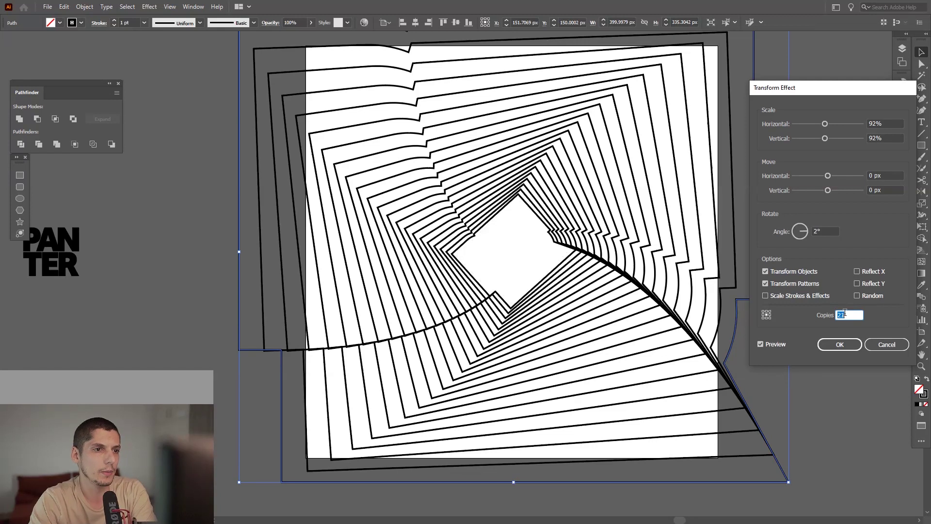
Set the Transform effect's rotation angle to 1.5°, apply it, and deselect the outline
click(830, 231)
key(Down)
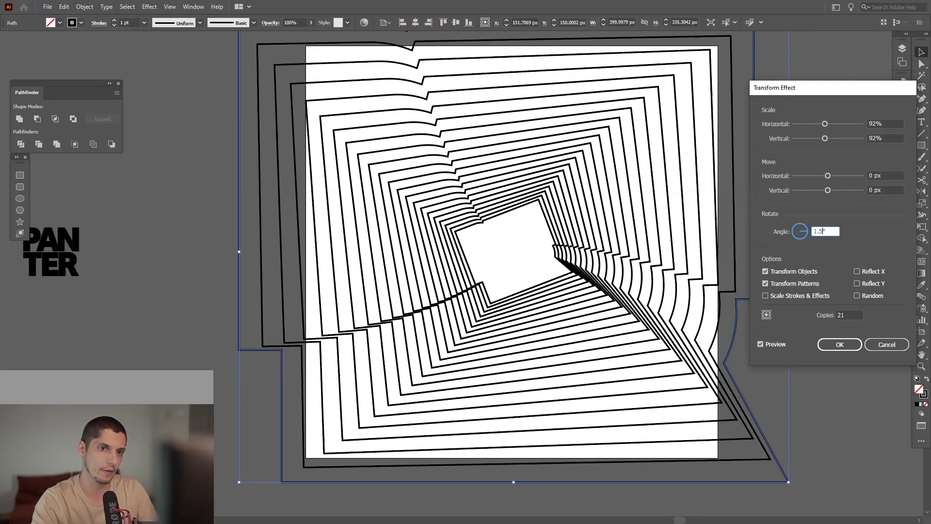
click(893, 189)
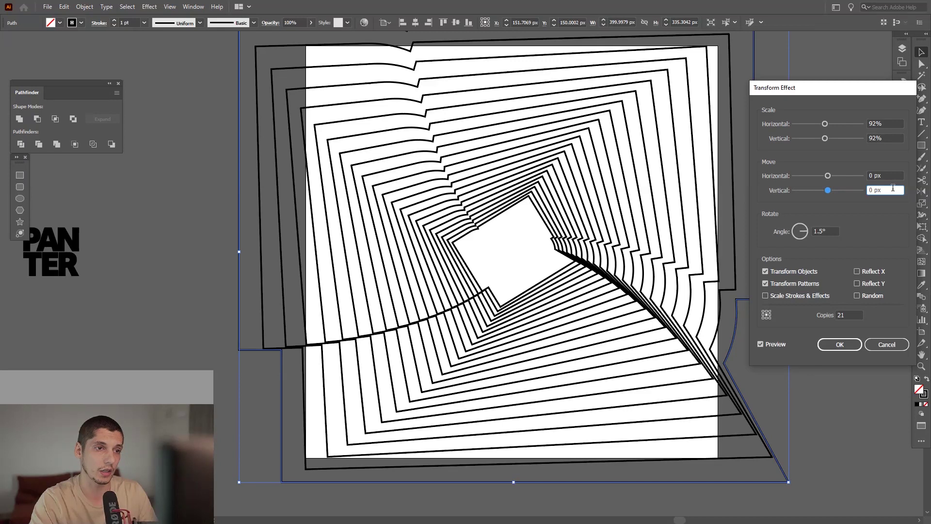
click(846, 344)
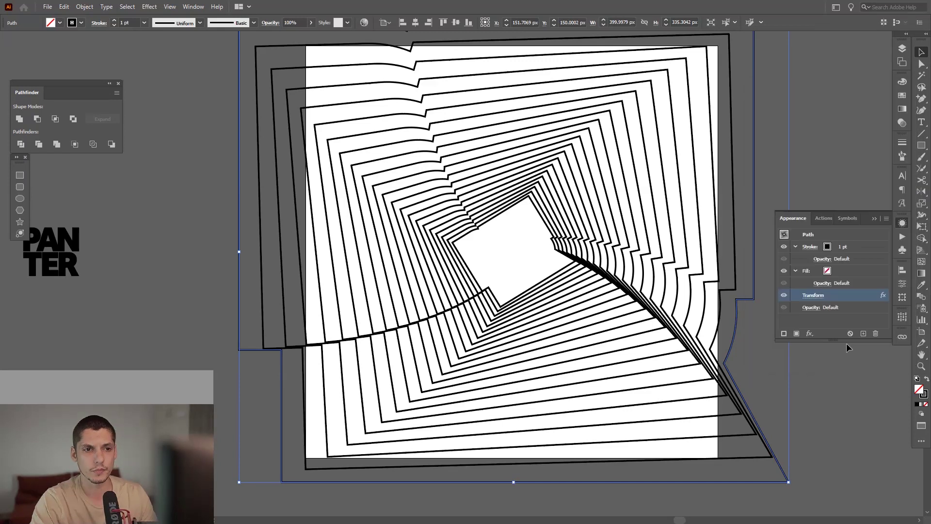
click(874, 218)
click(809, 211)
drag(801, 231, 727, 233)
scroll(728, 233, down, 2)
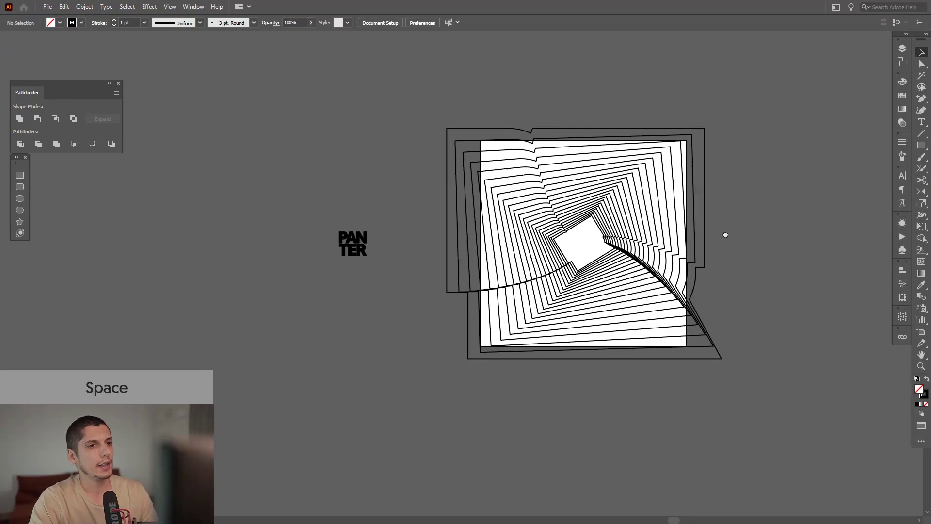
scroll(726, 235, up, 3)
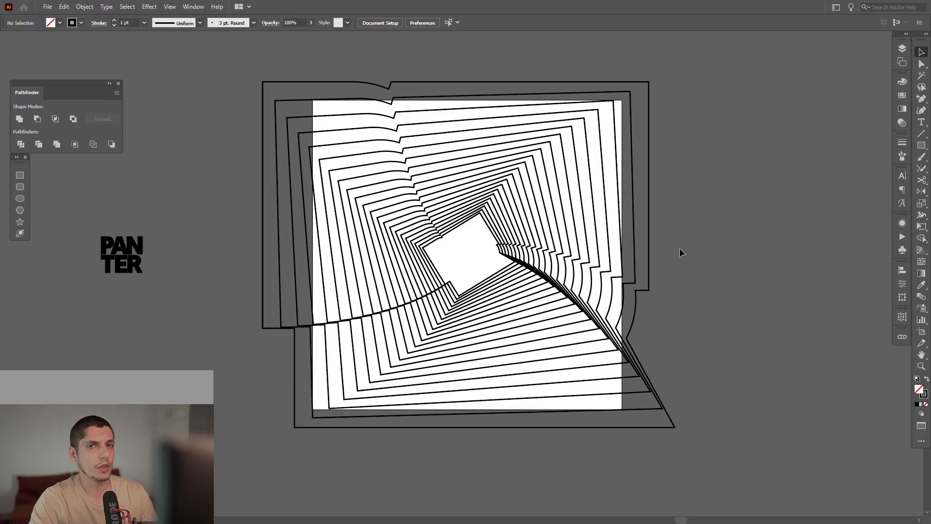
Place a copy of the PANTER lettering in the spiral's center and rotate it to match the innermost outline
drag(132, 268, 486, 273)
scroll(486, 273, up, 3)
drag(536, 163, 480, 125)
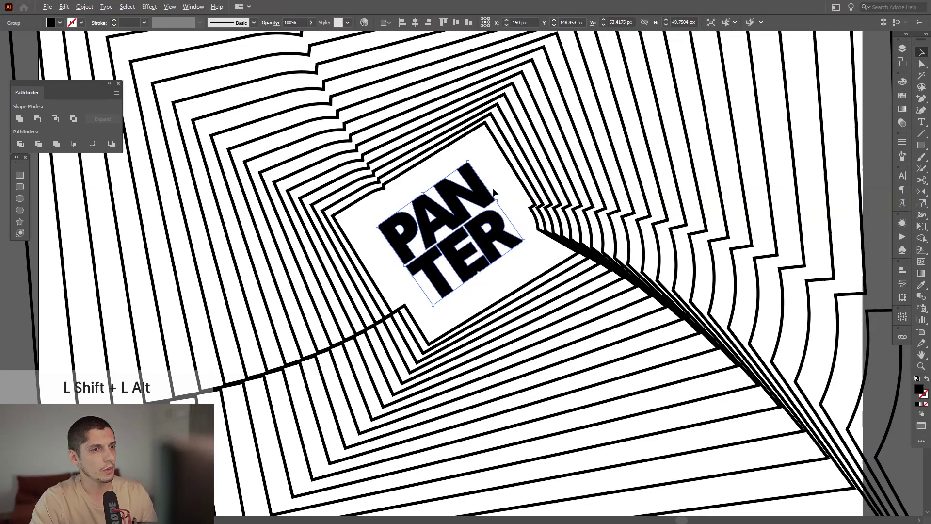
Scale the rotated PANTER lettering proportionally to about 77 px wide so it fills the innermost outline, and deselect it
drag(498, 203, 515, 188)
drag(387, 279, 383, 282)
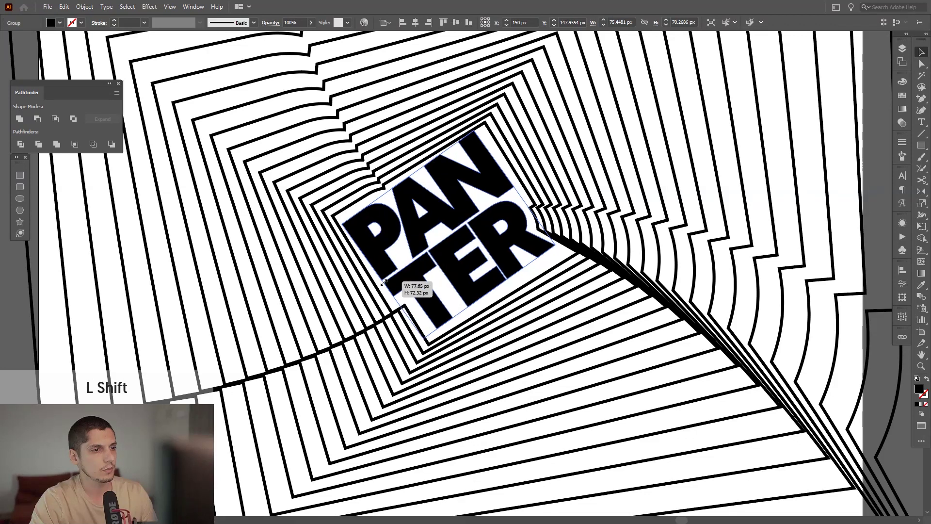
scroll(416, 282, down, 3)
scroll(451, 222, up, 2)
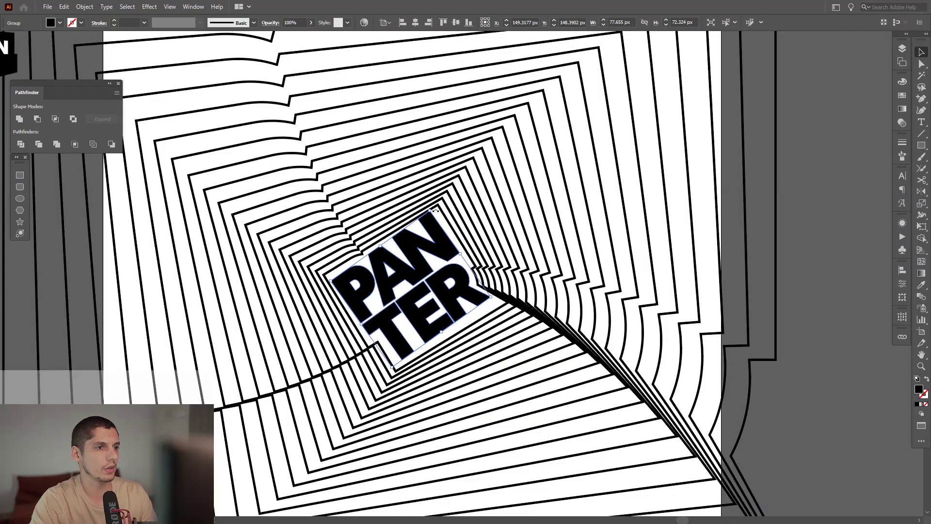
drag(434, 208, 435, 207)
scroll(443, 238, down, 2)
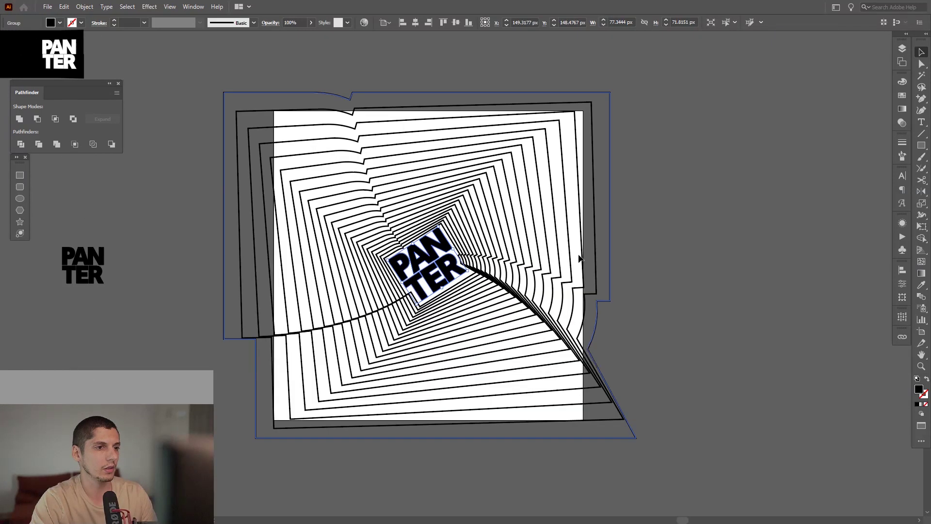
click(693, 275)
drag(693, 275, 600, 277)
scroll(301, 242, up, 5)
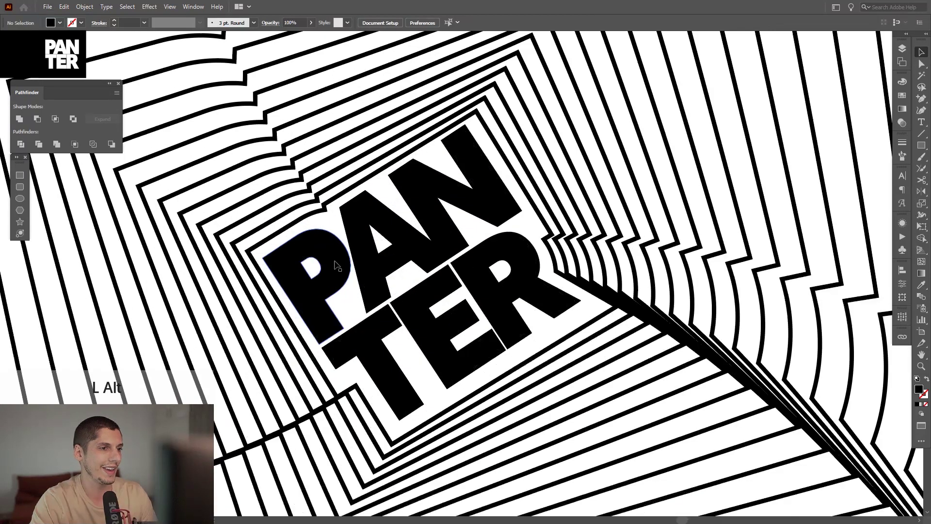
Duplicate the artboard with its spiral and lettering beside the original
scroll(411, 305, down, 5)
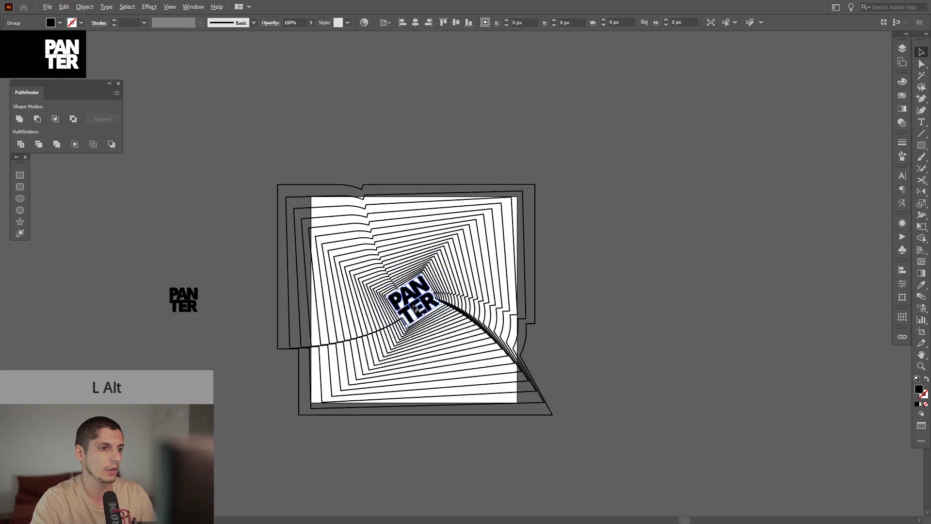
drag(630, 306, 576, 301)
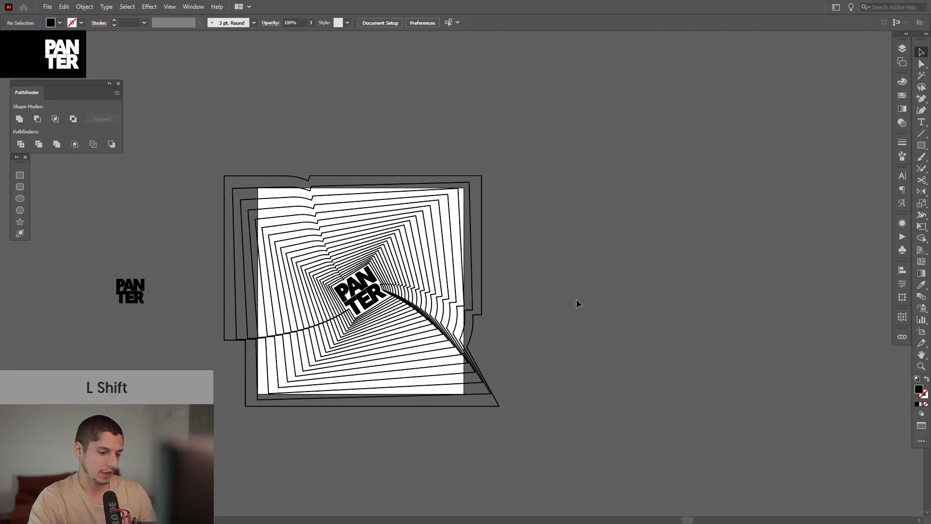
key(shift+o)
drag(386, 268, 695, 251)
key(v)
drag(794, 173, 559, 123)
Expand the appearance of the duplicated artboard's spiral outline and swap its fill and stroke to get solid black shapes
scroll(544, 209, up, 1)
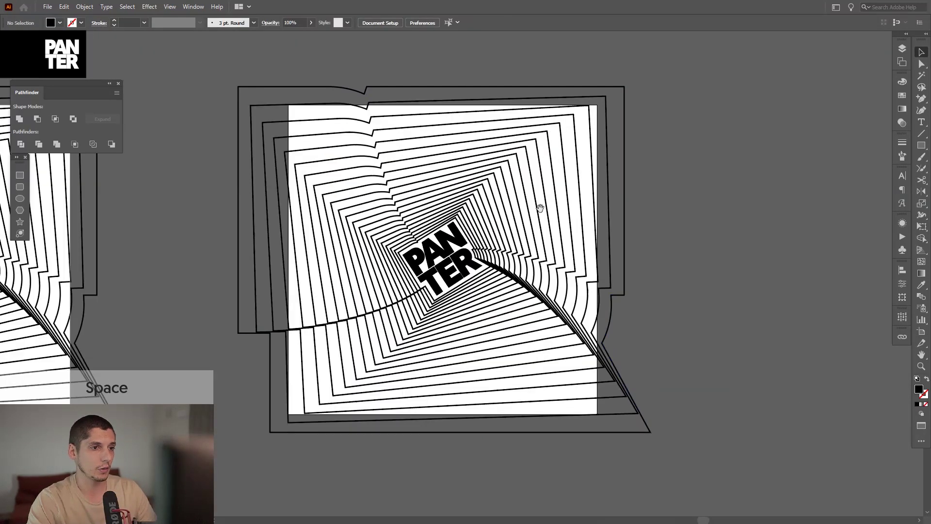
drag(548, 215, 559, 228)
drag(502, 269, 528, 259)
scroll(507, 245, up, 1)
click(657, 283)
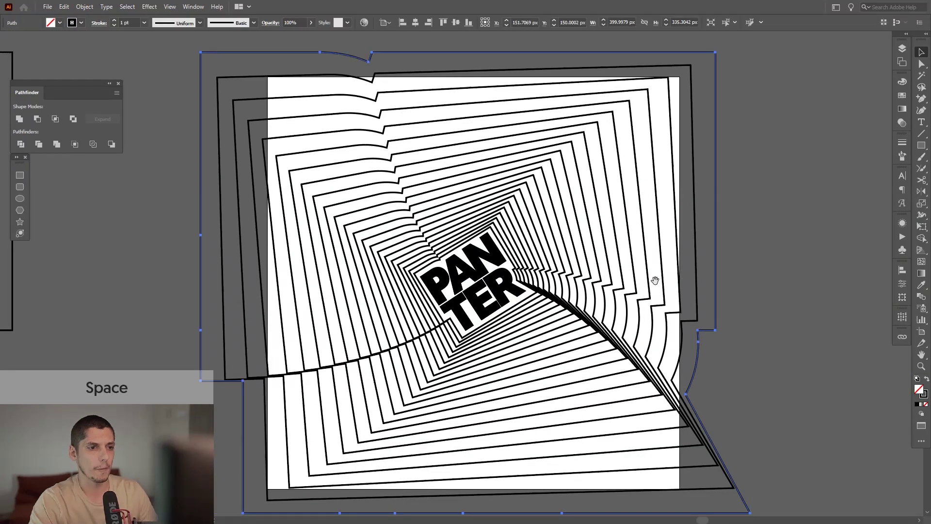
drag(657, 281, 668, 276)
click(84, 6)
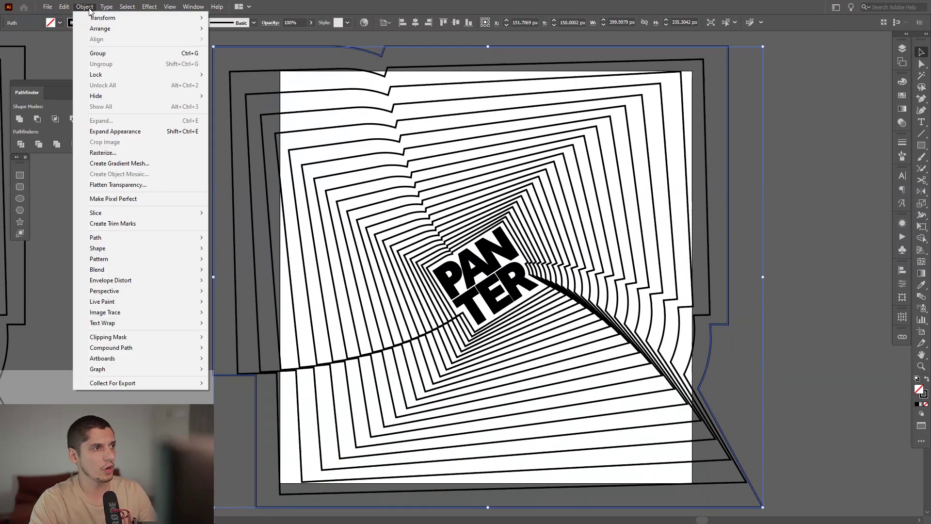
click(127, 131)
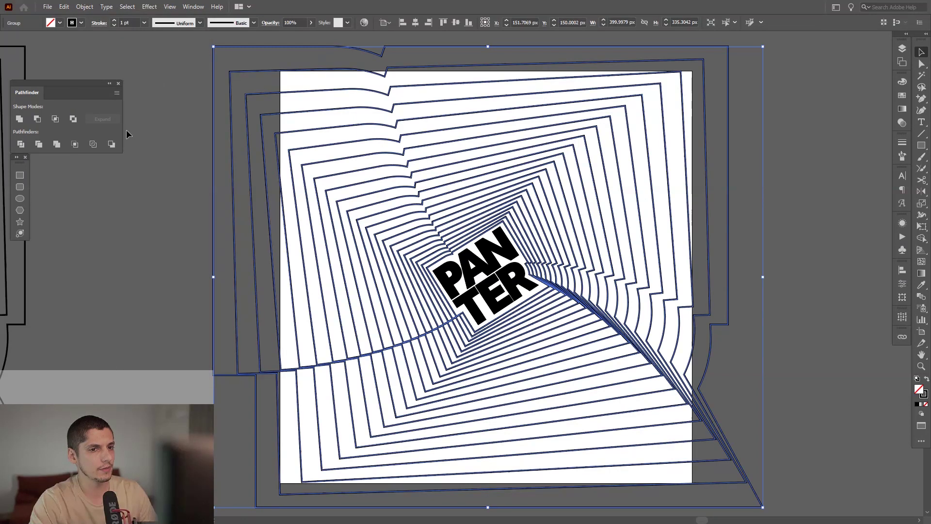
click(927, 382)
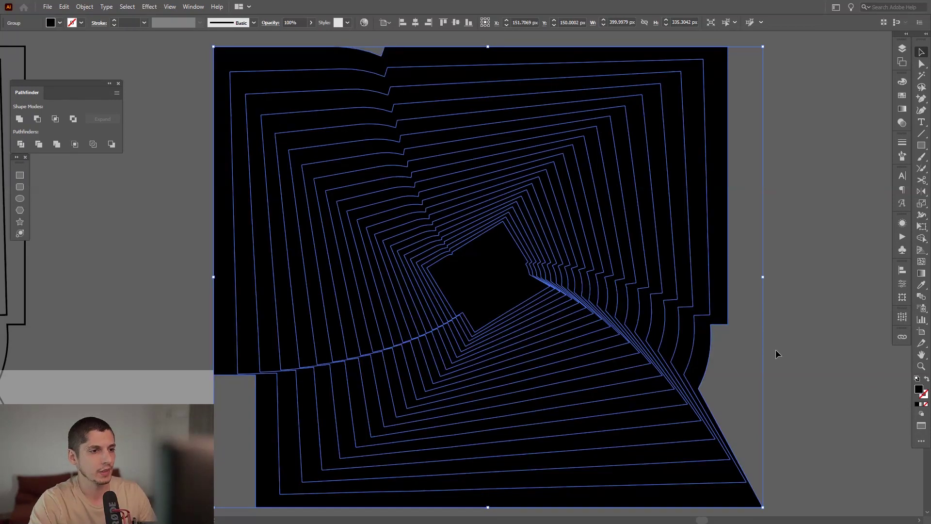
Divide the black spiral shapes with Pathfinder Divide, ungroup the pieces, and deselect them
click(22, 144)
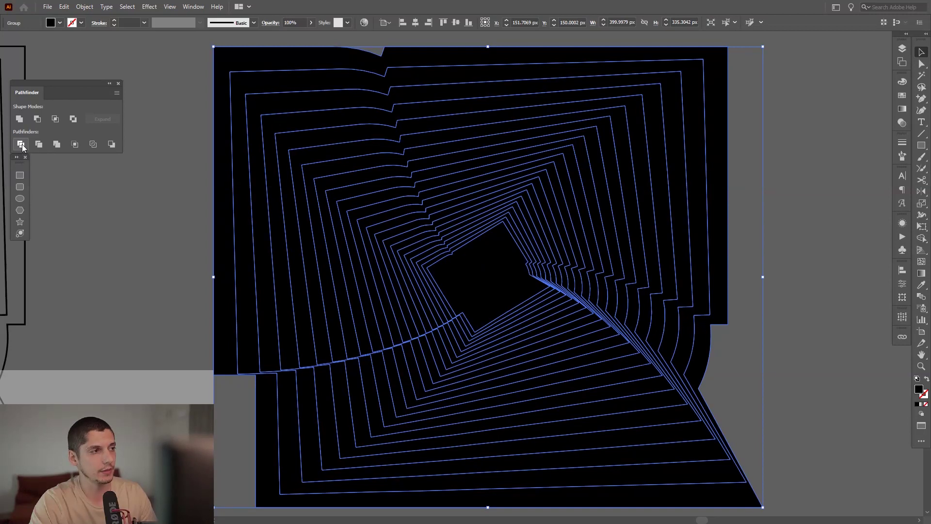
right_click(605, 232)
click(641, 312)
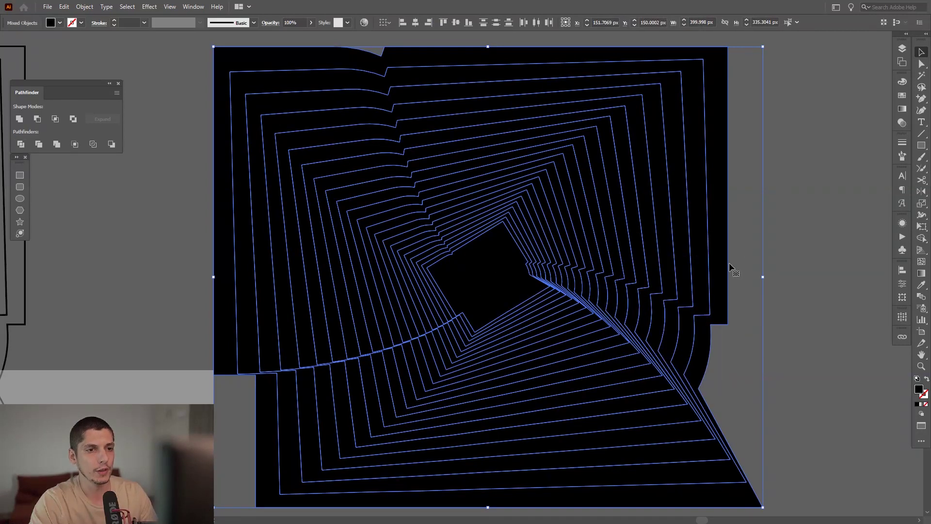
scroll(689, 206, up, 1)
drag(609, 264, 628, 246)
click(786, 268)
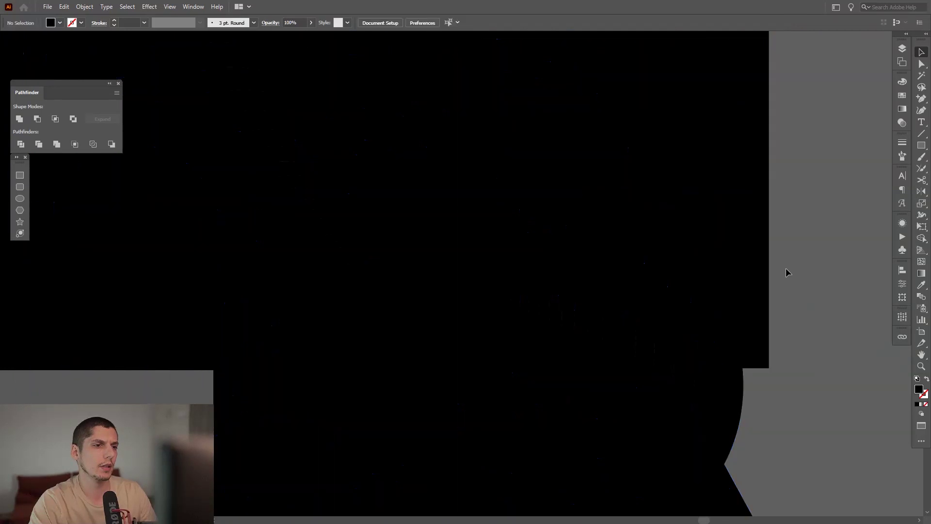
scroll(474, 291, up, 1)
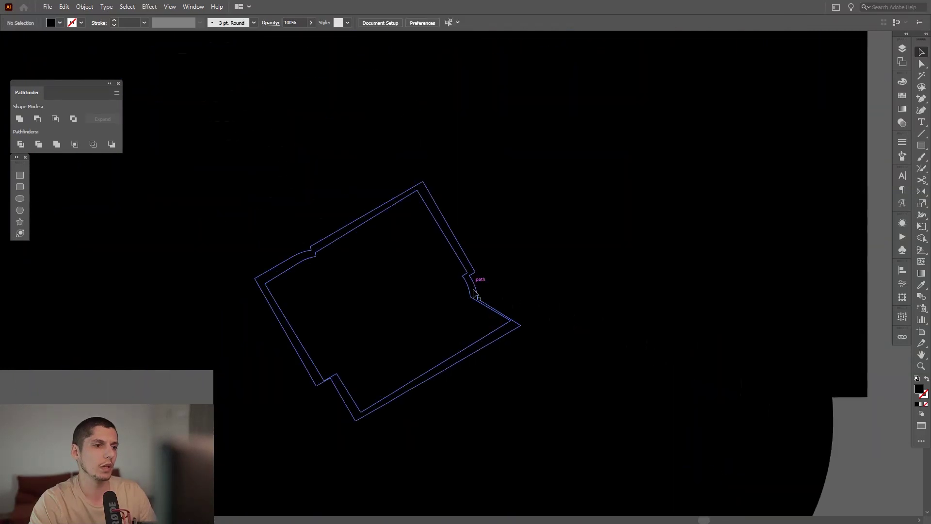
Delete the innermost black piece covering the lettering and every second black ring around it to create alternating black and white bands
scroll(476, 308, down, 3)
scroll(478, 308, up, 3)
click(479, 308)
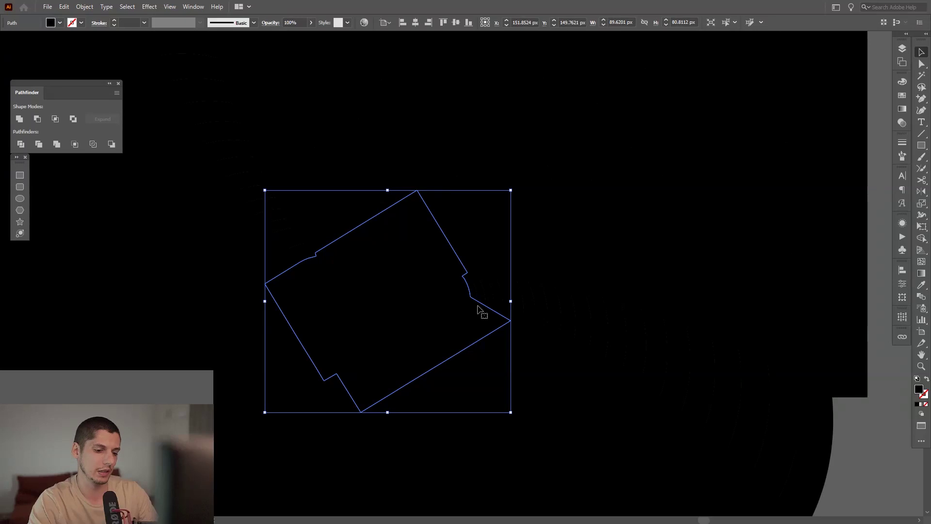
key(Delete)
click(481, 299)
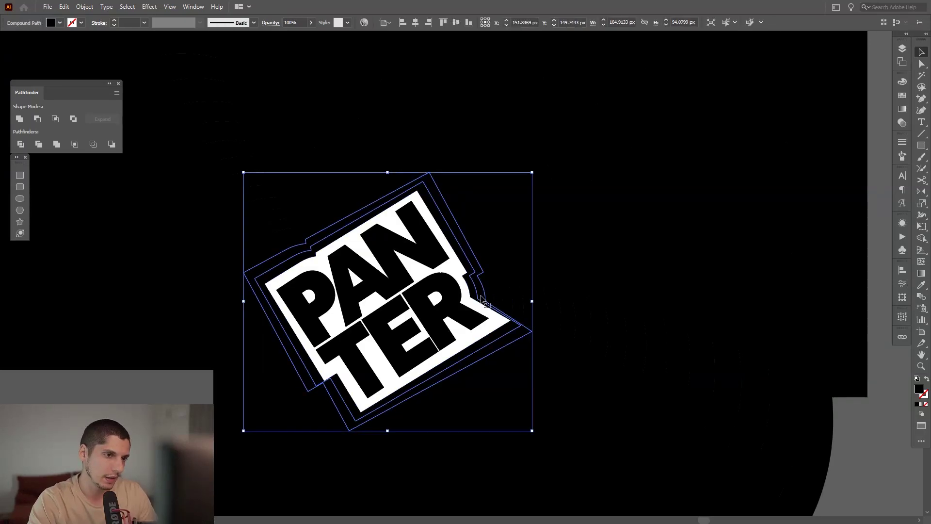
drag(484, 302, 781, 392)
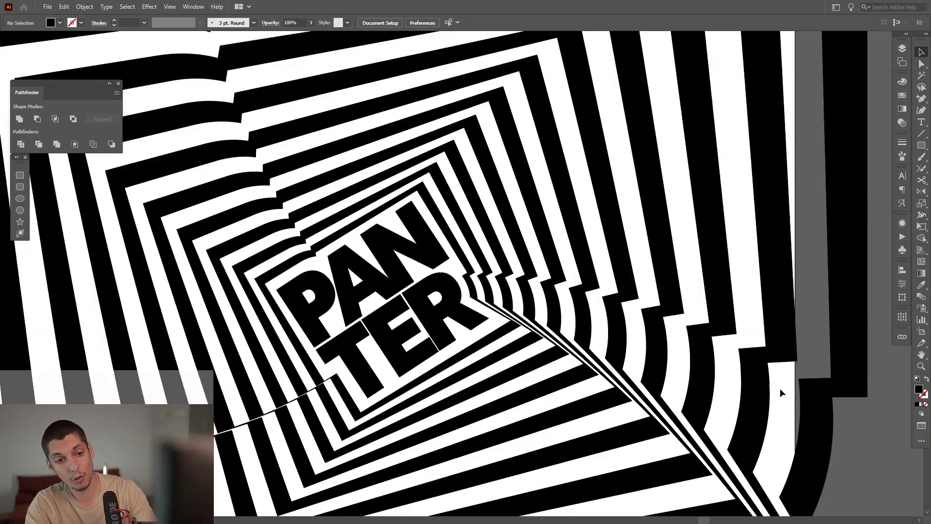
drag(620, 354, 594, 346)
scroll(593, 337, down, 2)
drag(674, 297, 691, 280)
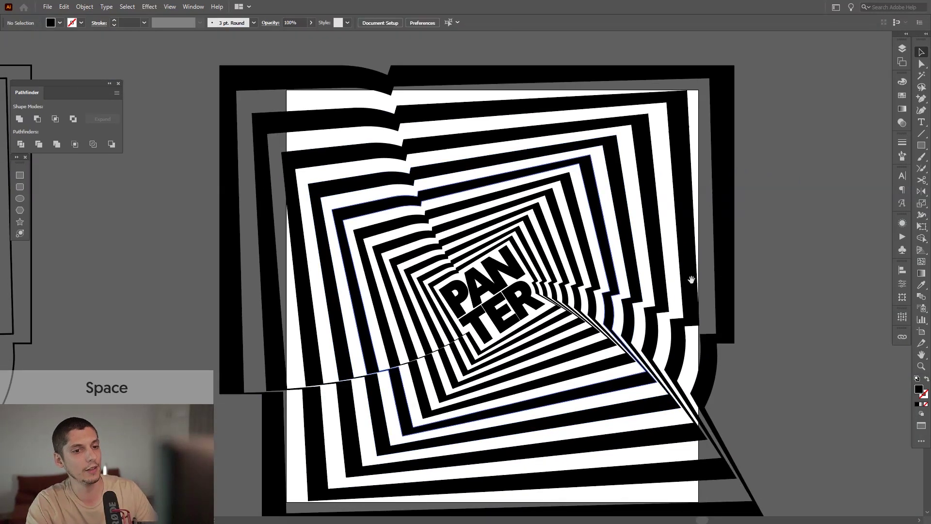
scroll(784, 246, down, 2)
drag(791, 282, 773, 283)
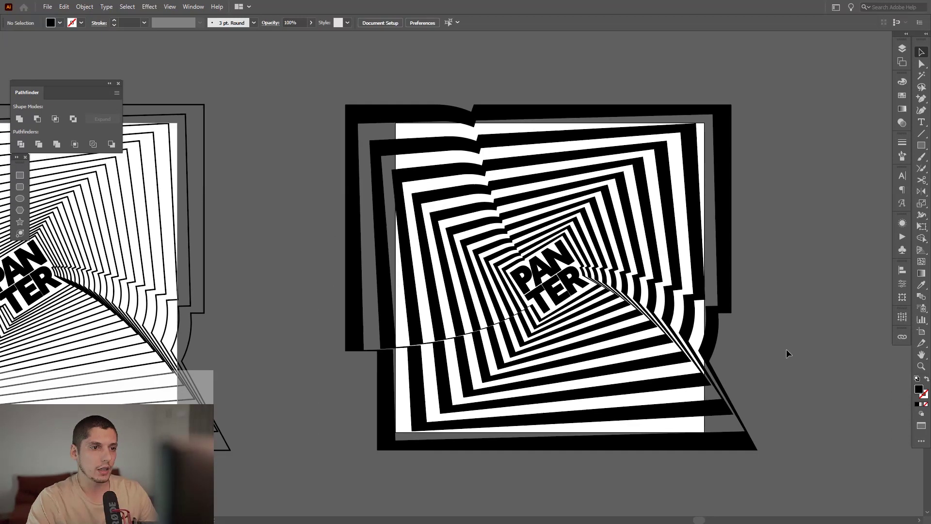
Scale the PANTER lettering up from its center to about 81 by 75 px so it fills the innermost white shape, and deselect it
scroll(548, 286, up, 4)
scroll(558, 264, up, 2)
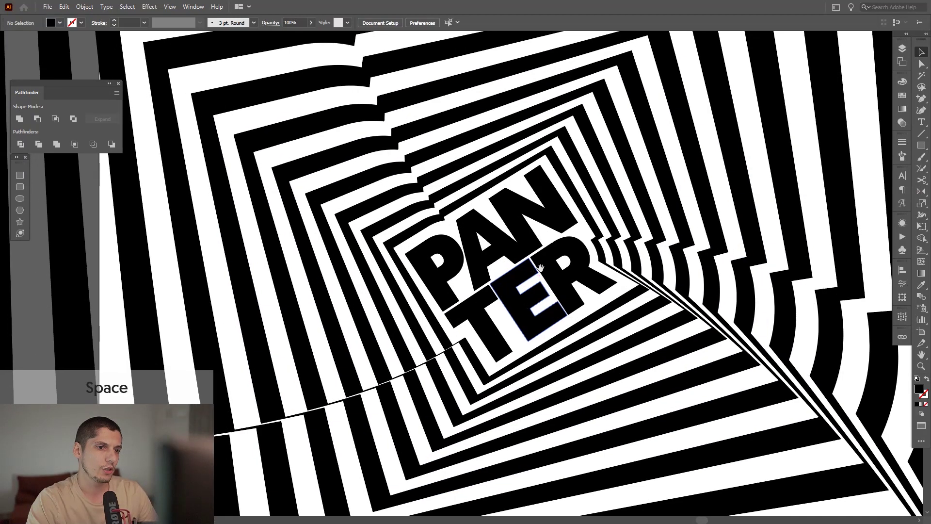
click(588, 272)
drag(586, 213, 595, 209)
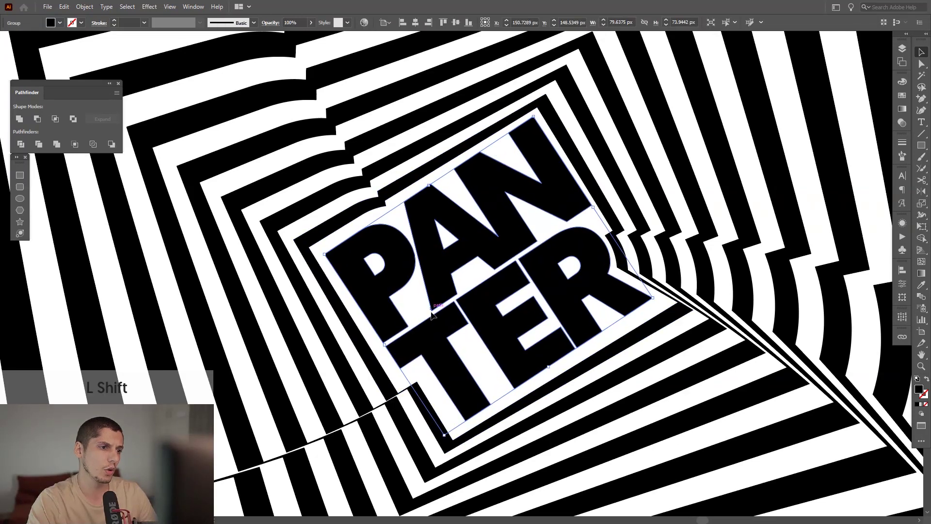
drag(384, 343, 384, 349)
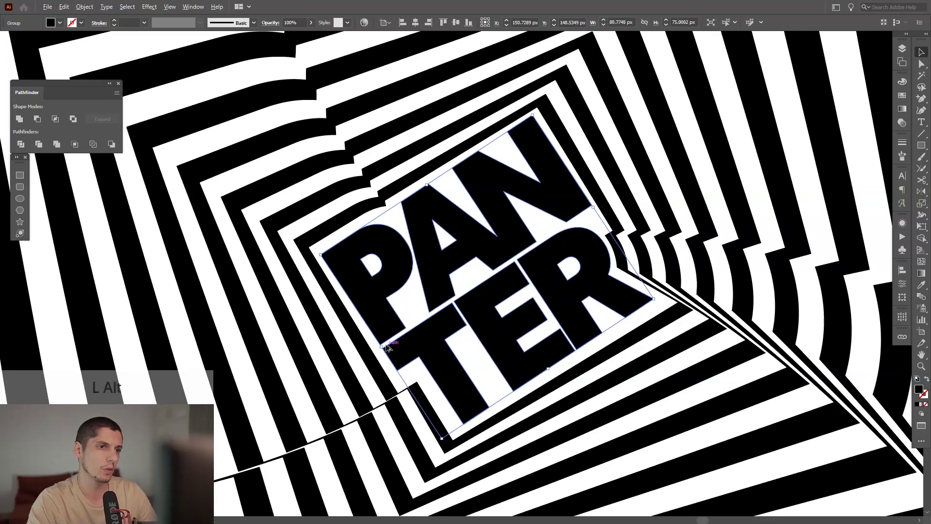
scroll(395, 346, down, 4)
click(701, 324)
drag(665, 302, 723, 263)
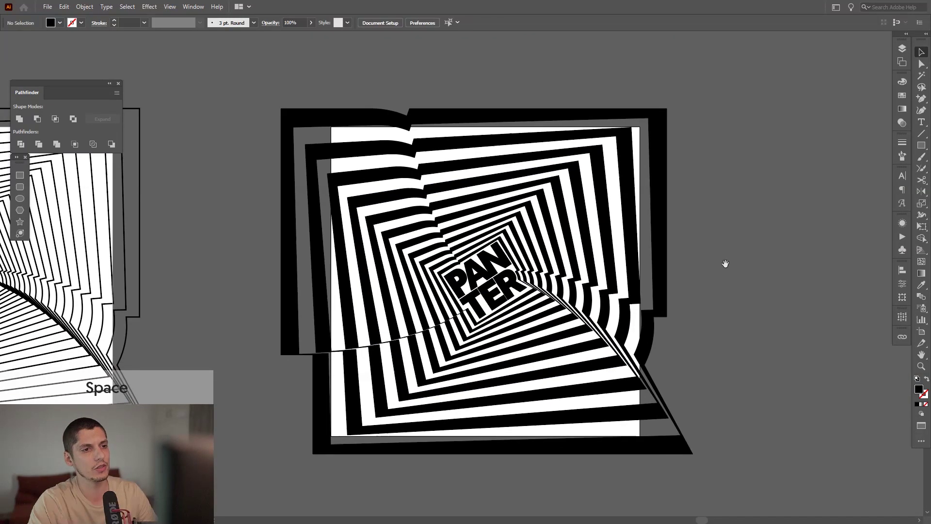
Select all the black spiral pieces together with the PANTER lettering, group them, and deselect the group
scroll(725, 268, down, 2)
scroll(629, 264, up, 4)
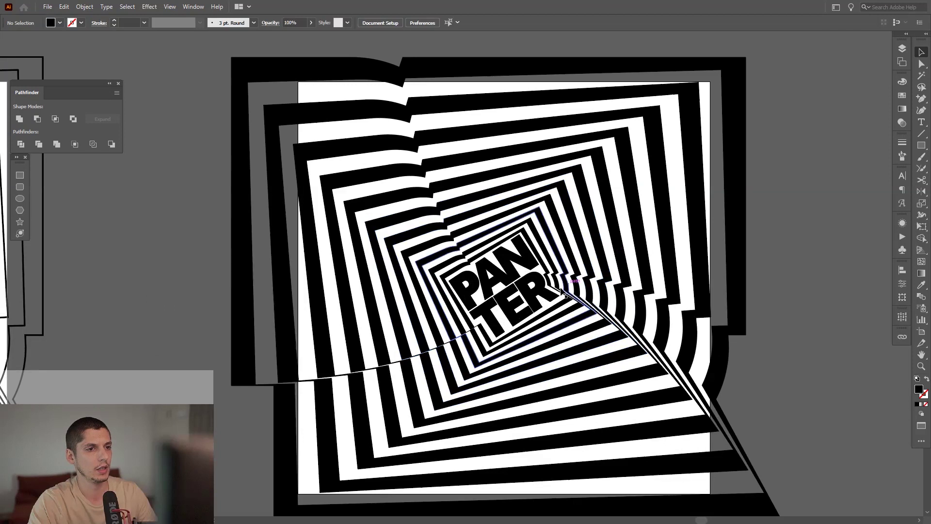
scroll(602, 262, up, 2)
scroll(602, 262, down, 3)
drag(747, 334, 492, 241)
right_click(491, 242)
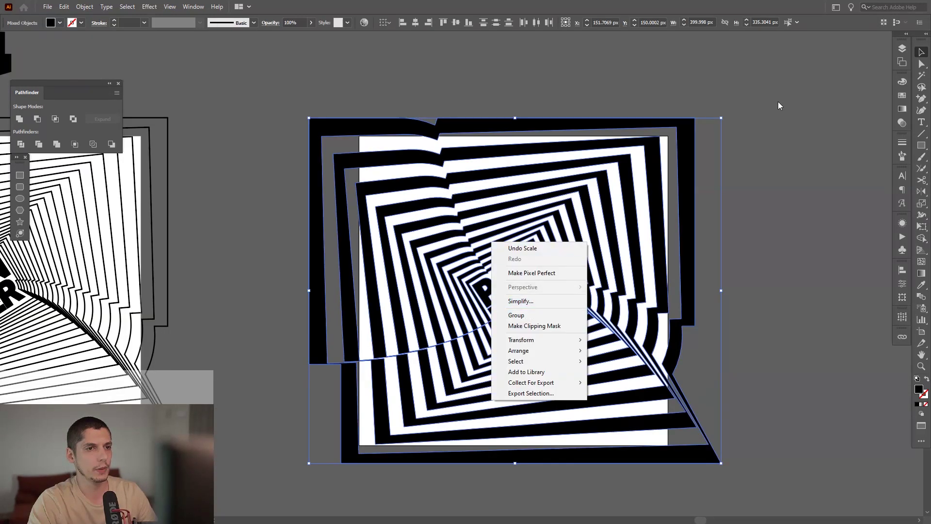
key(Escape)
right_click(566, 238)
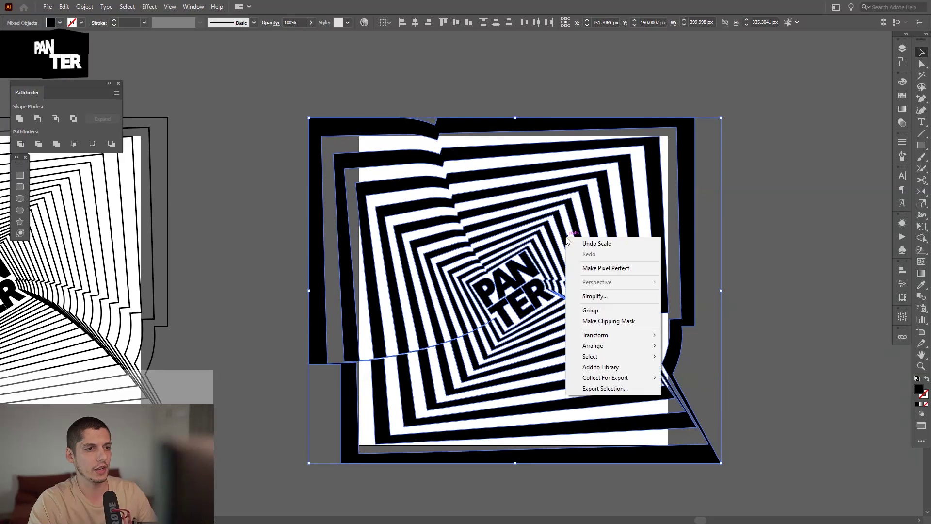
click(599, 311)
key(space)
drag(738, 338, 720, 327)
click(746, 313)
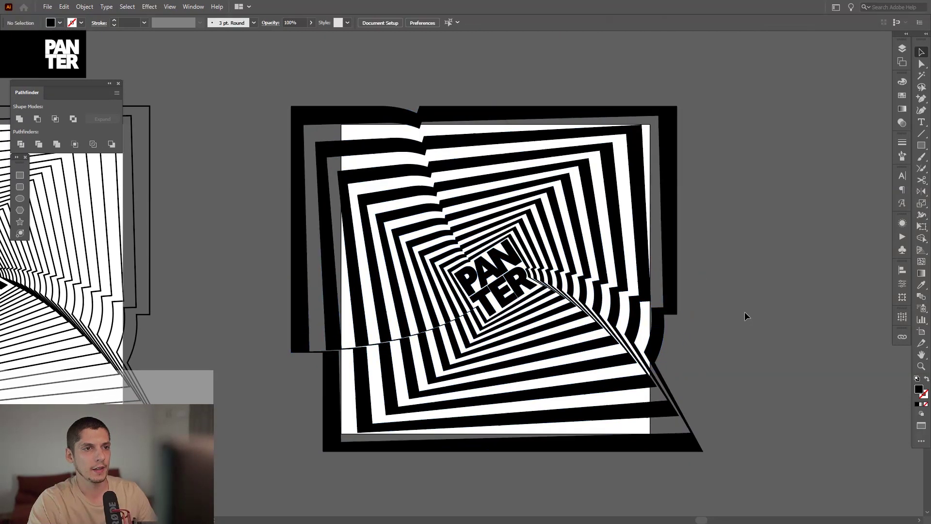
Set the fill to white and draw a 300 × 300 px square that exactly covers the duplicated artboard
click(901, 97)
click(797, 107)
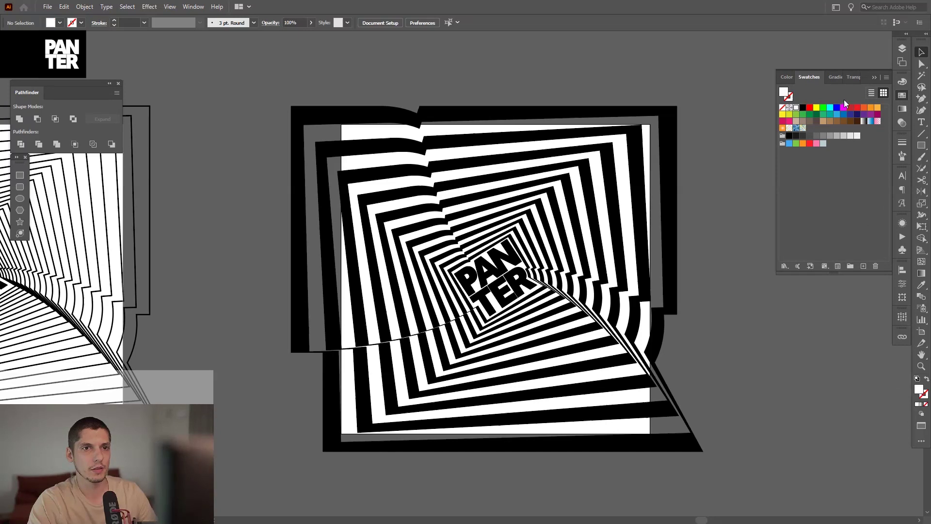
click(873, 78)
key(m)
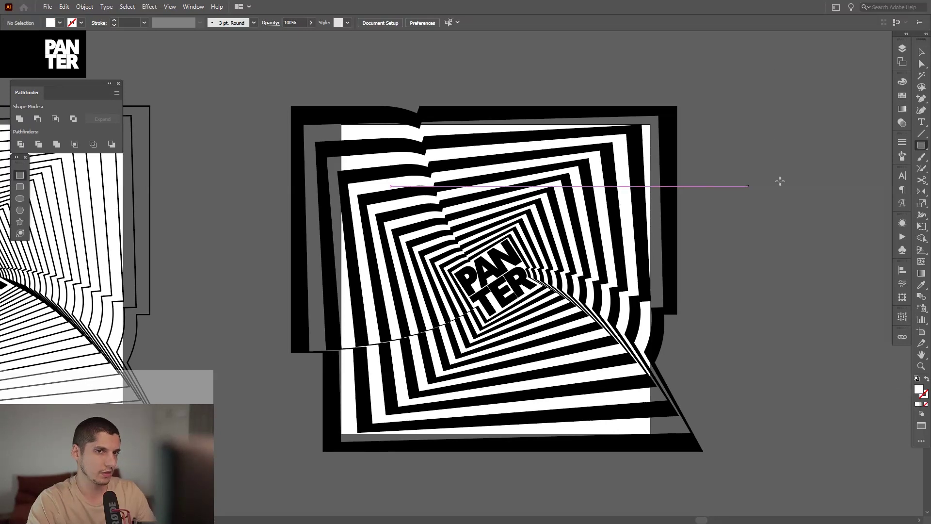
drag(923, 146, 885, 148)
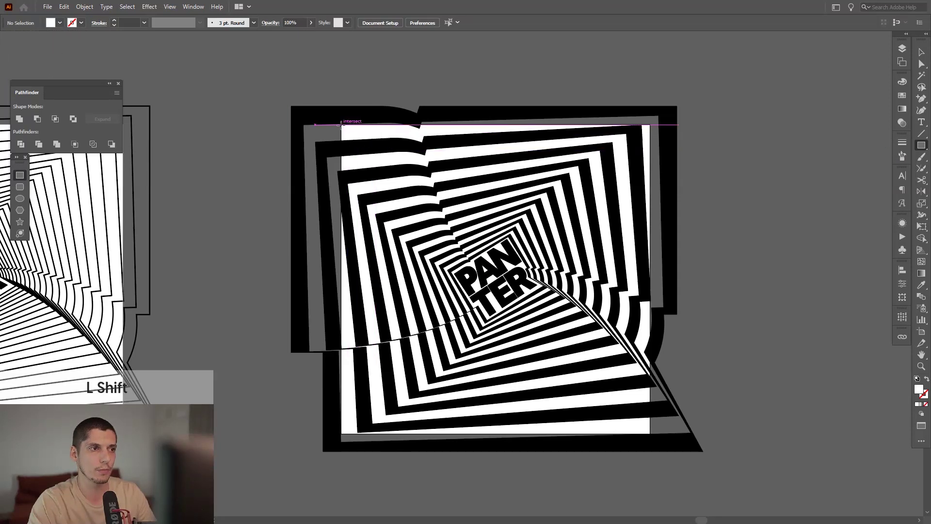
drag(341, 125, 650, 283)
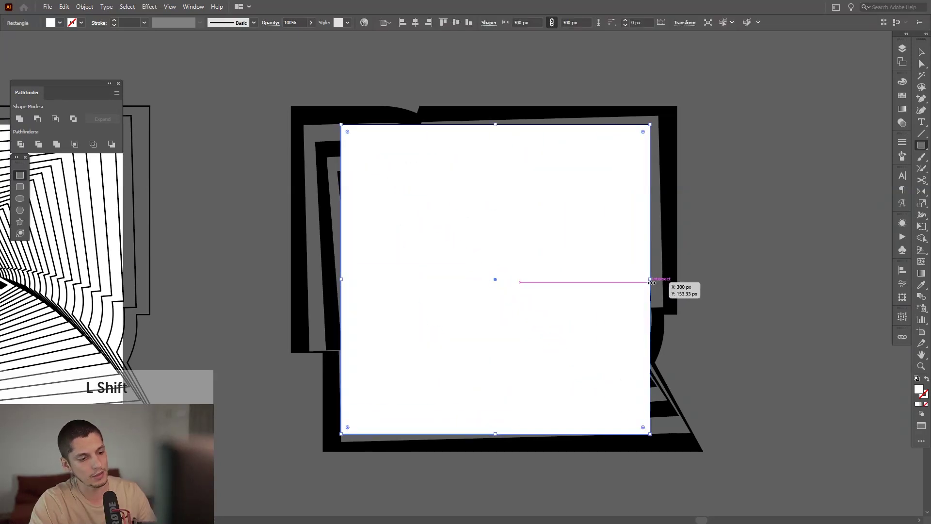
key(v)
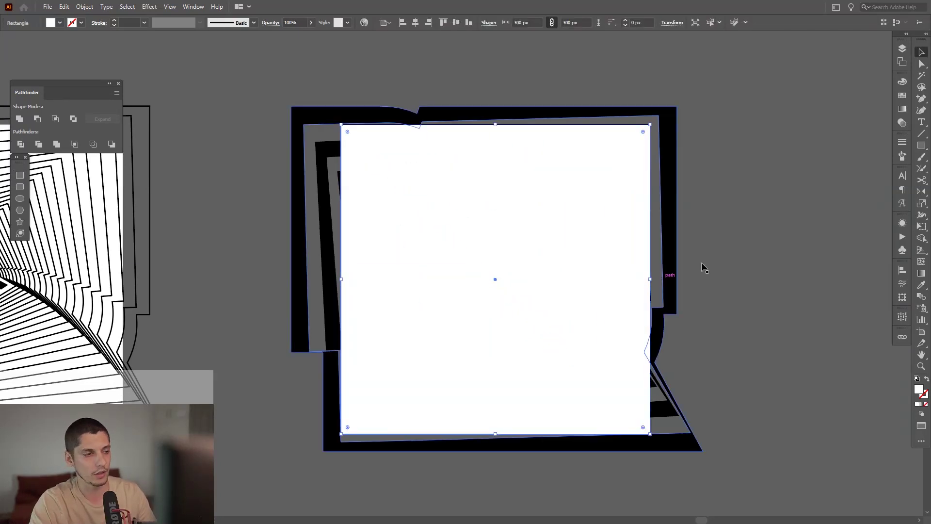
Send the white square to the back, behind the spiral artwork
key(ctrl)
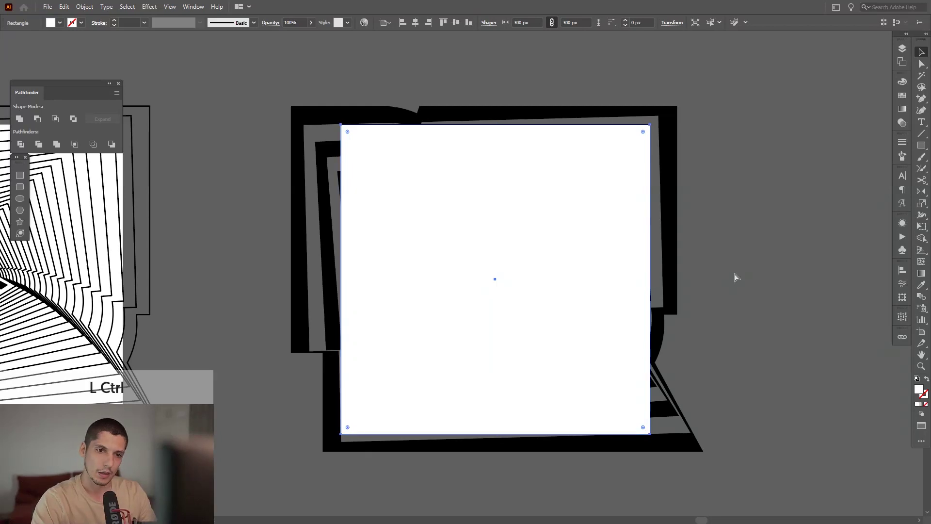
key(space)
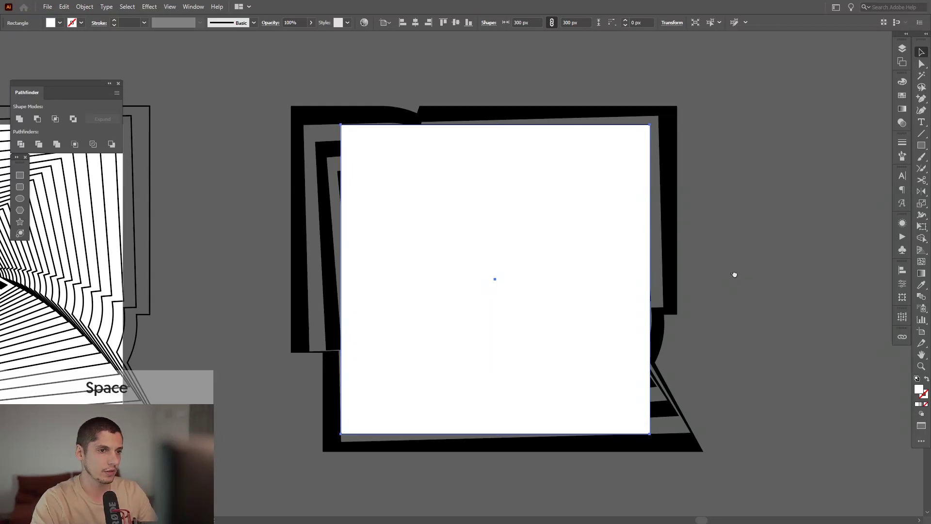
drag(734, 272, 636, 271)
key(ctrl+shift)
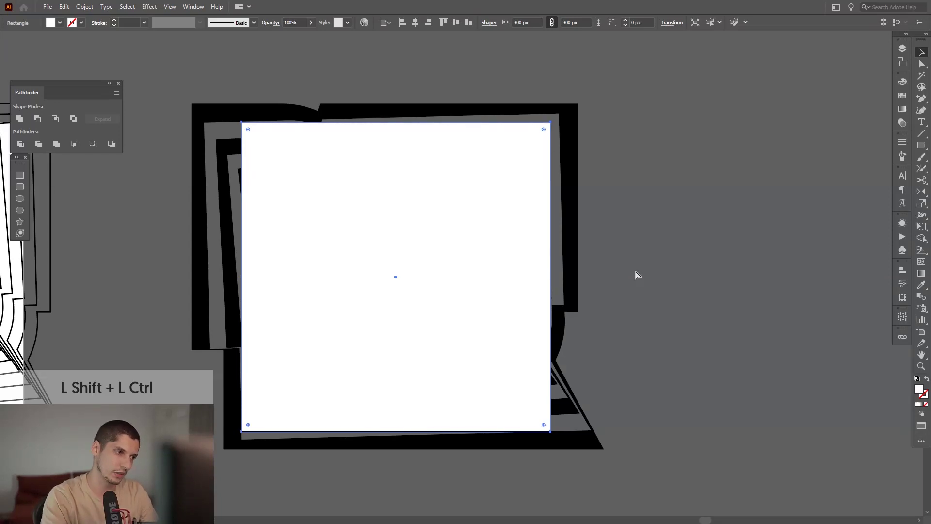
key(ctrl+shift+bracketleft)
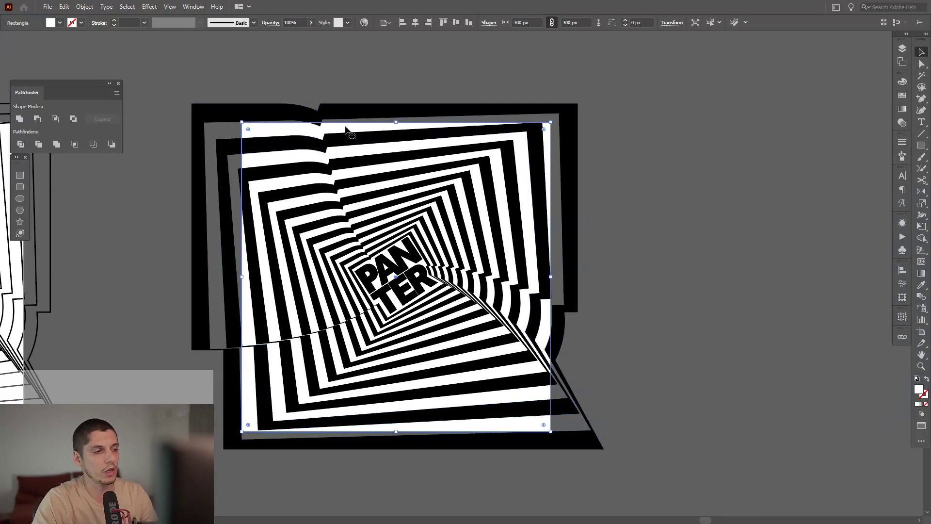
Copy the white square, paste it in front, and bring the pasted copy to the very front of the artwork
key(ctrl)
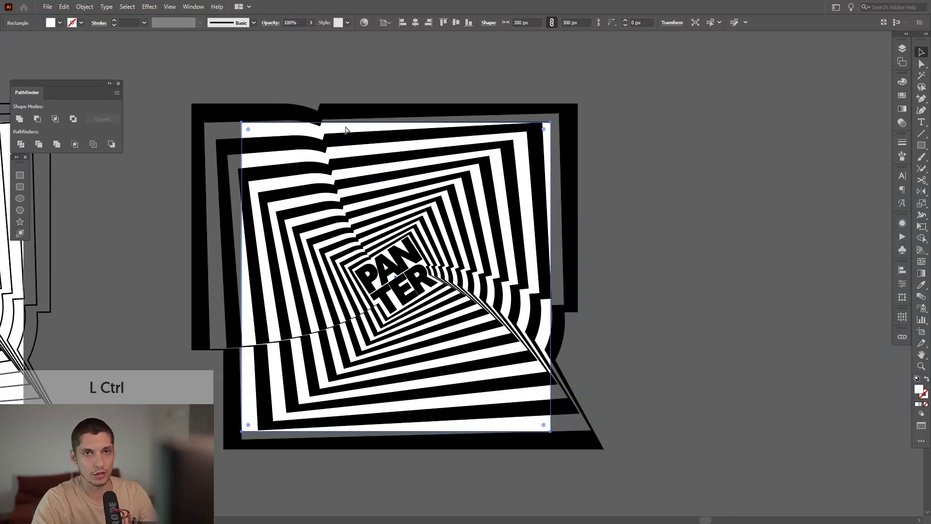
click(85, 6)
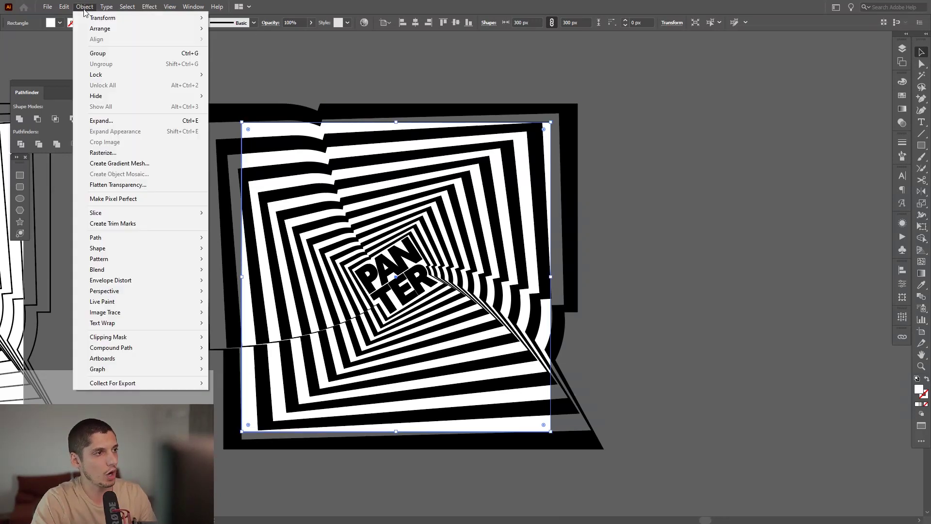
mouse_move(68, 10)
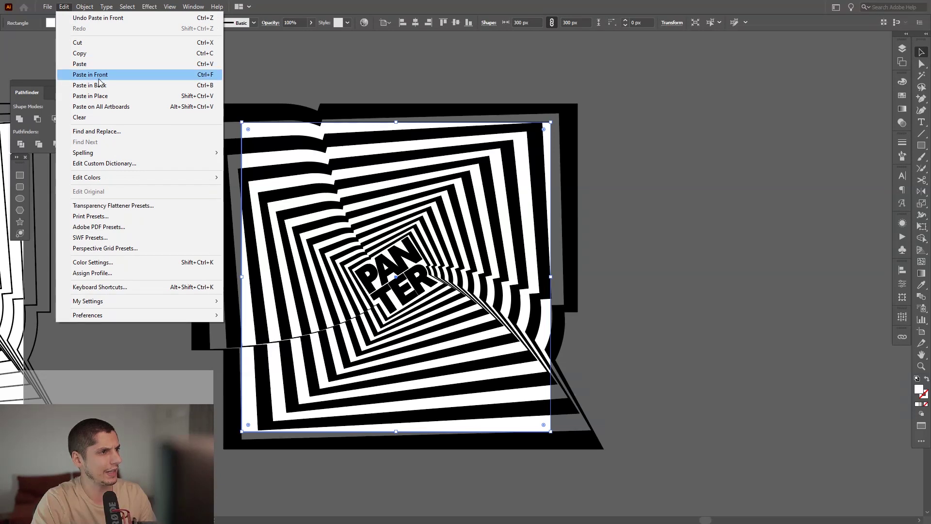
click(643, 82)
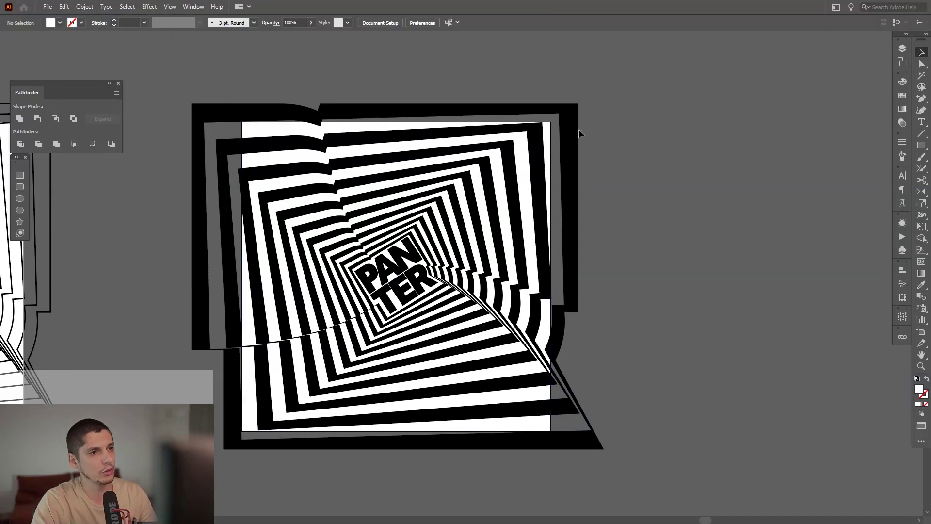
mouse_move(566, 155)
mouse_down()
mouse_move(556, 145)
mouse_move(645, 188)
mouse_move(569, 146)
mouse_up()
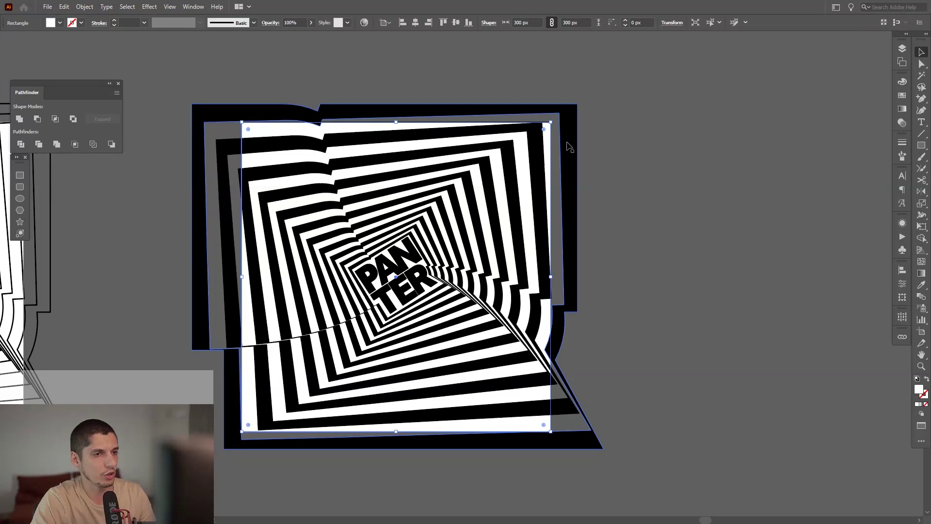
key(ctrl)
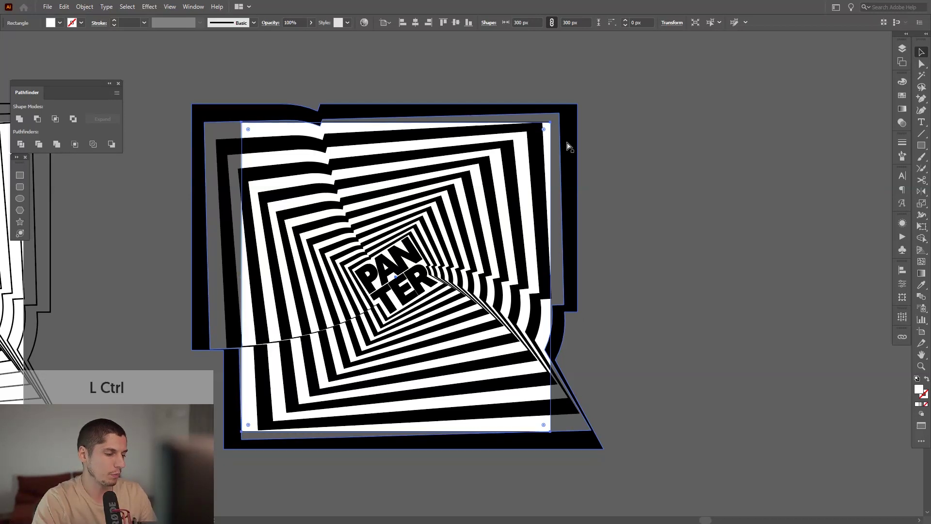
key(shift)
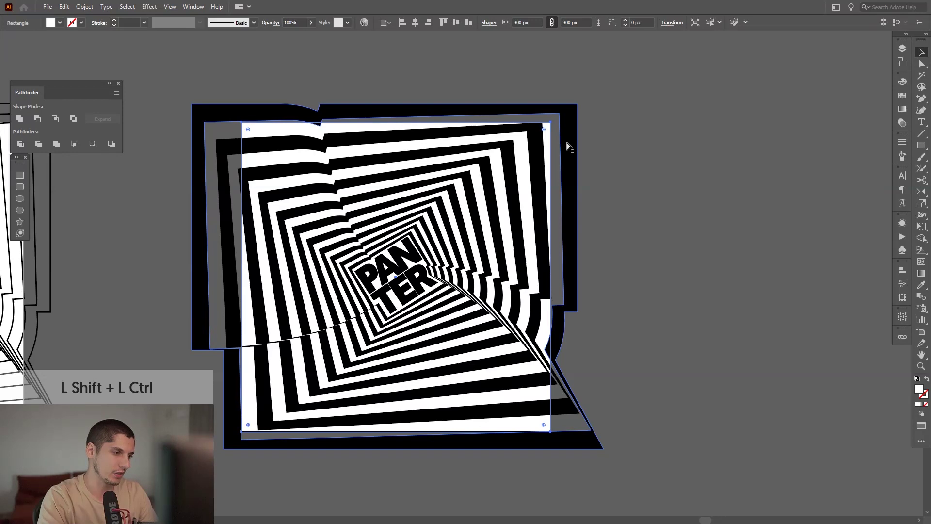
key(ctrl+shift+bracketright)
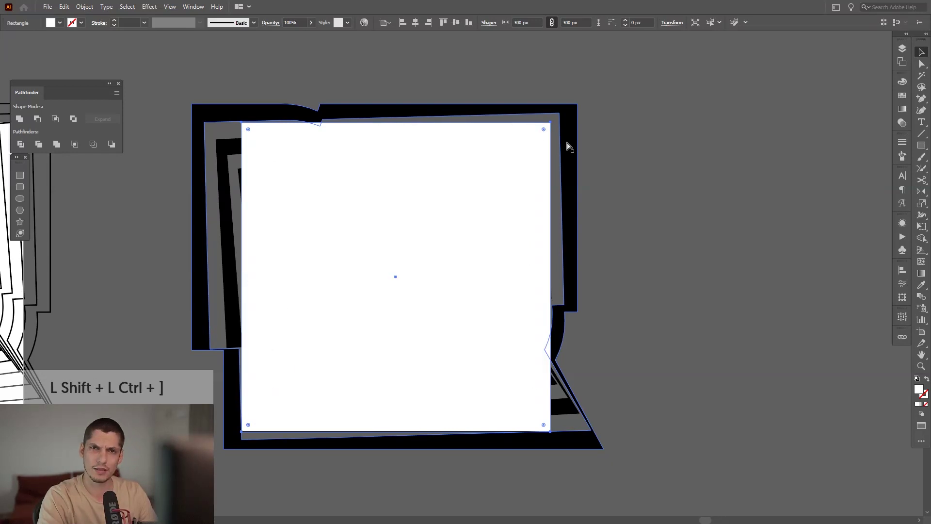
Select the spiral group and both white squares, make an opacity mask that crops the artwork to the artboard, and deselect it
key(space)
drag(566, 145, 479, 238)
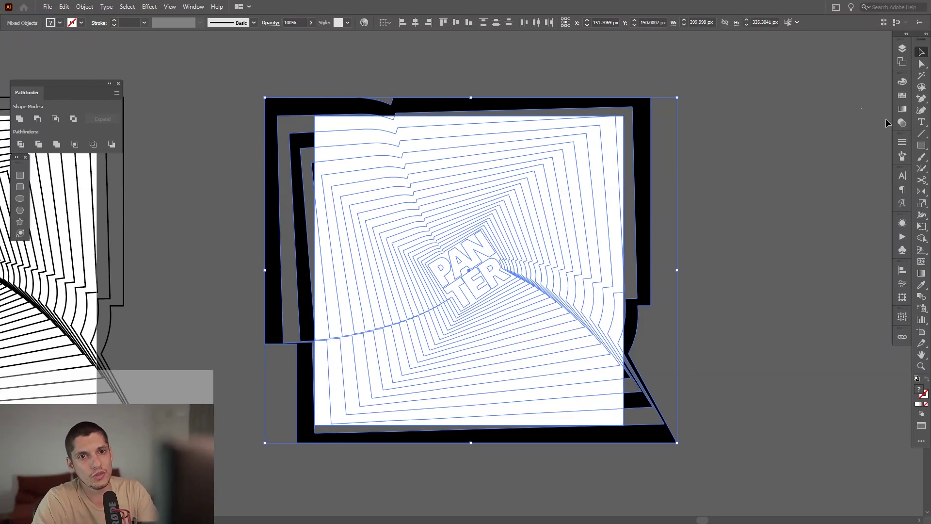
click(900, 124)
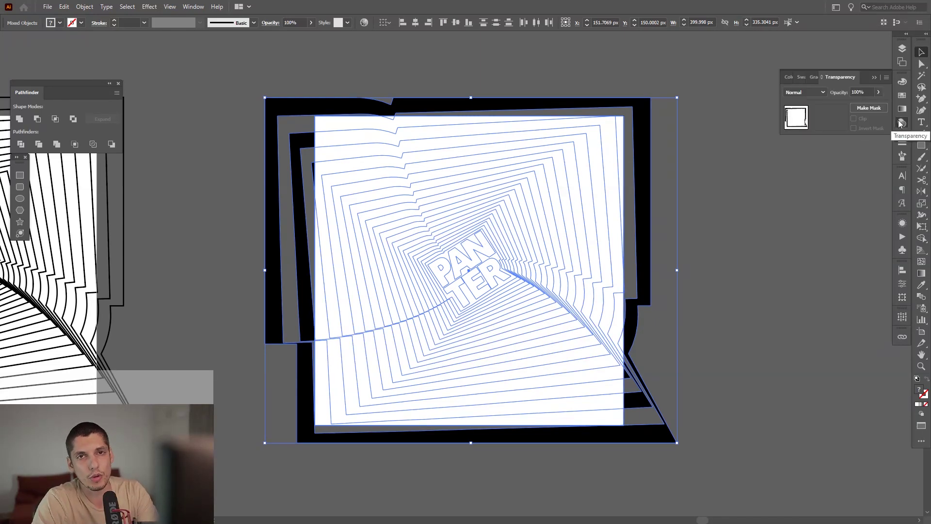
click(871, 110)
click(775, 224)
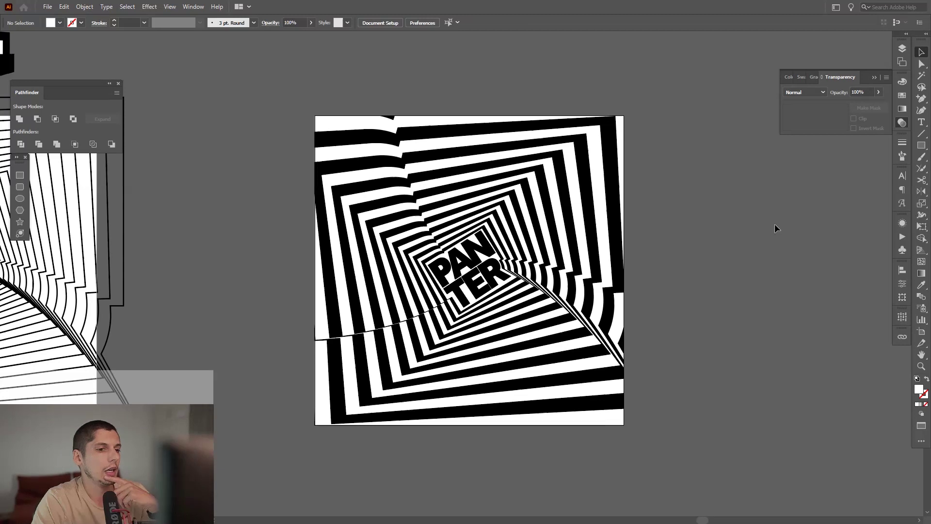
scroll(553, 427, up, 2)
drag(795, 370, 810, 369)
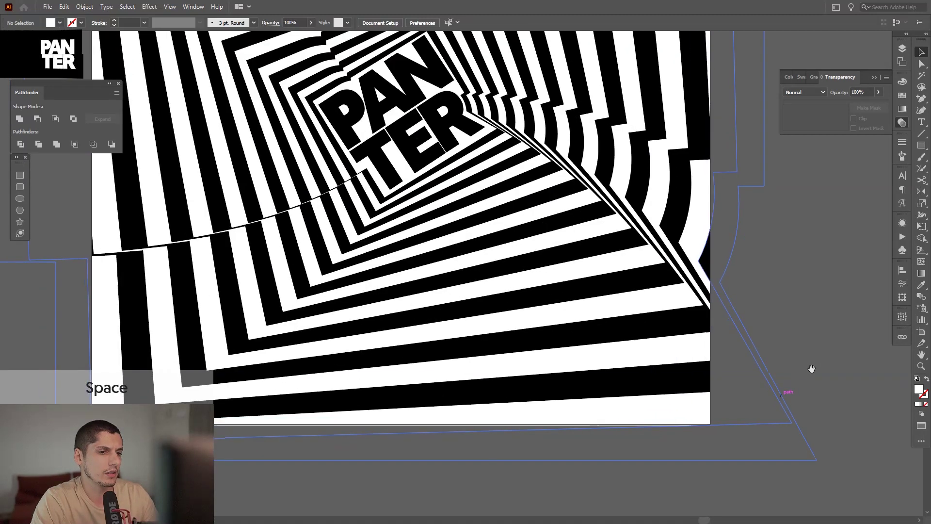
scroll(811, 368, down, 1)
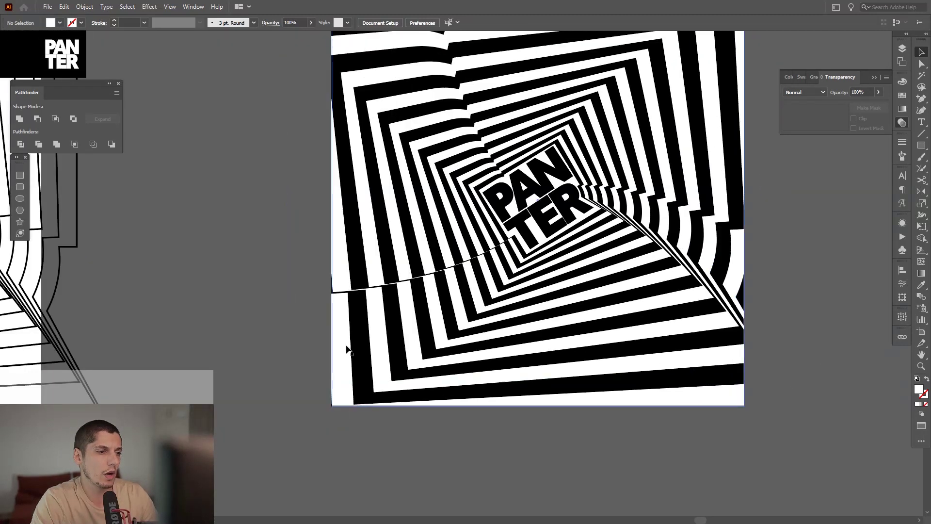
Select the masked spiral group, try shifting it slightly down and to the left, and undo the move
drag(349, 350, 295, 434)
drag(769, 239, 767, 198)
scroll(753, 202, down, 1)
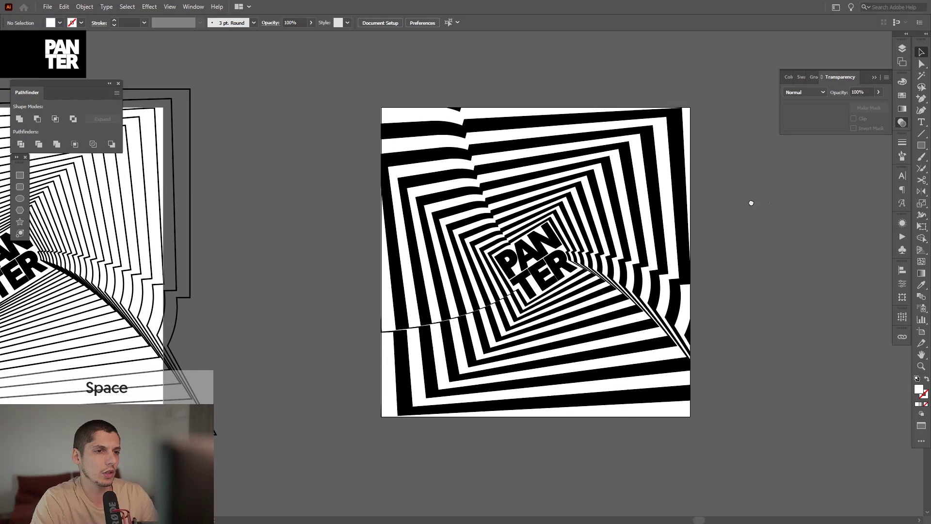
scroll(753, 202, up, 1)
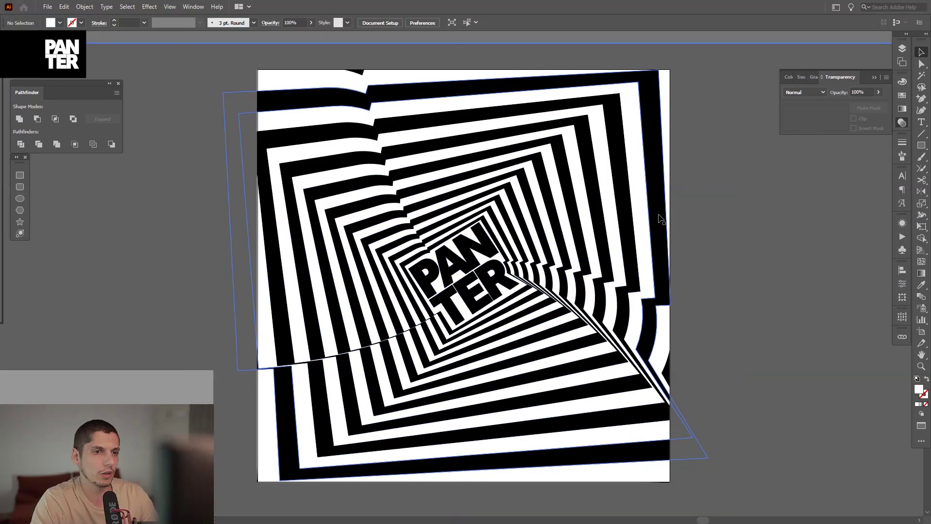
click(661, 219)
drag(616, 255, 603, 251)
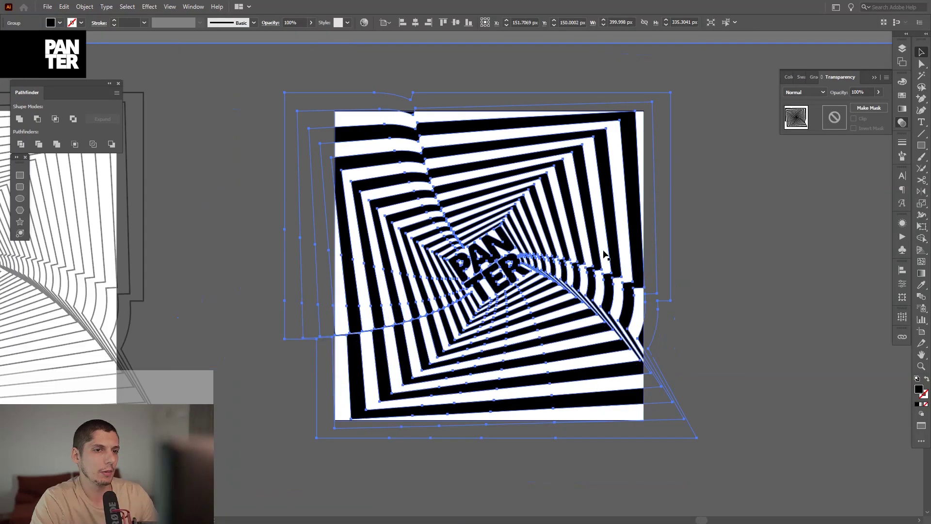
drag(633, 242, 612, 251)
key(ctrl+z)
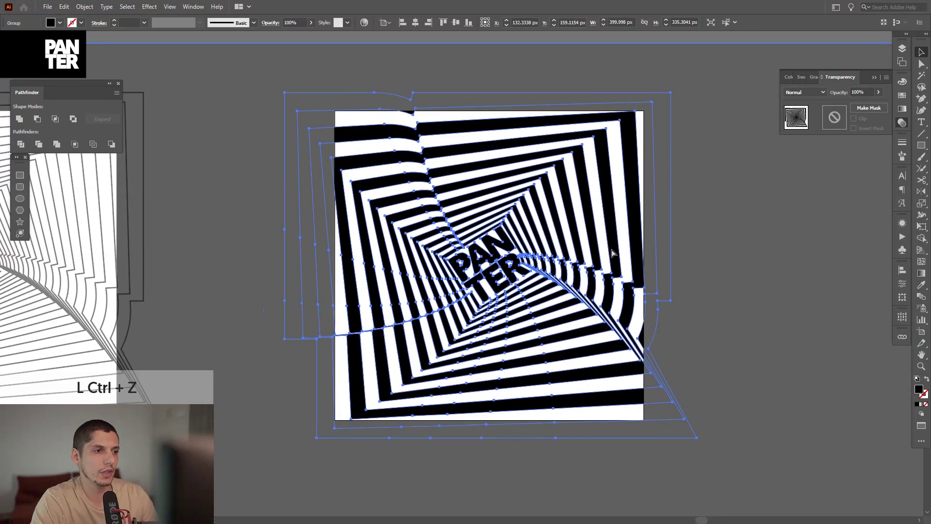
Enlarge the spiral group proportionally from its centre so its outer bands fill the artboard corners, and deselect it
key(shift+alt)
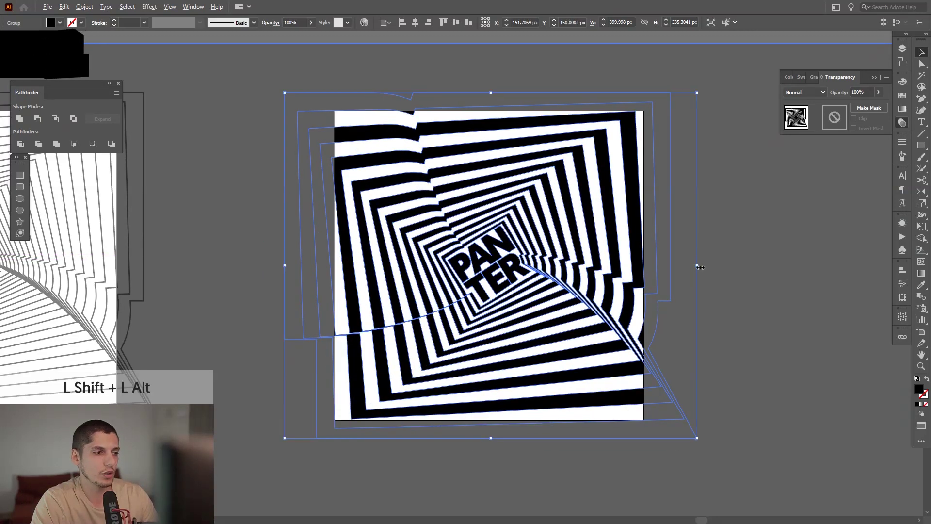
drag(699, 266, 734, 281)
click(777, 282)
Check the enlarged spiral across the whole artboard and collapse the Transparency panel
scroll(735, 268, down, 2)
scroll(735, 281, up, 2)
drag(669, 274, 736, 289)
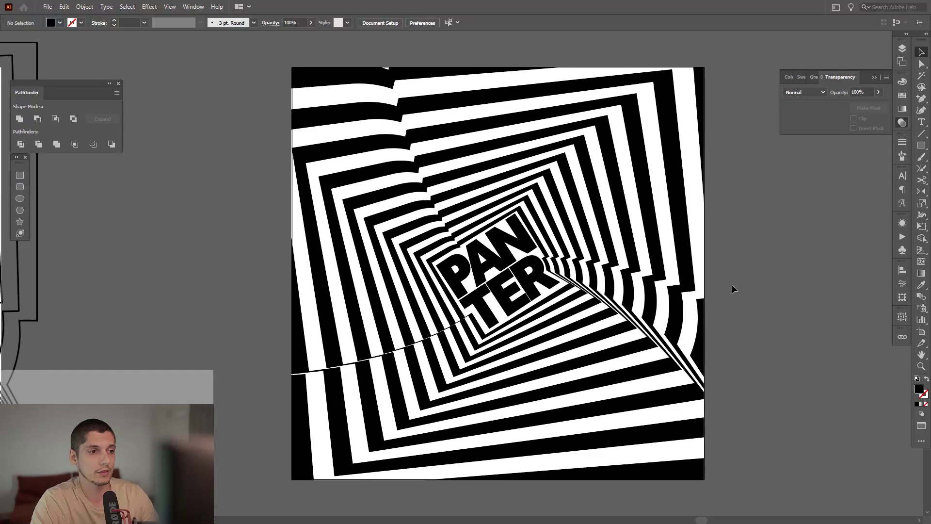
click(875, 77)
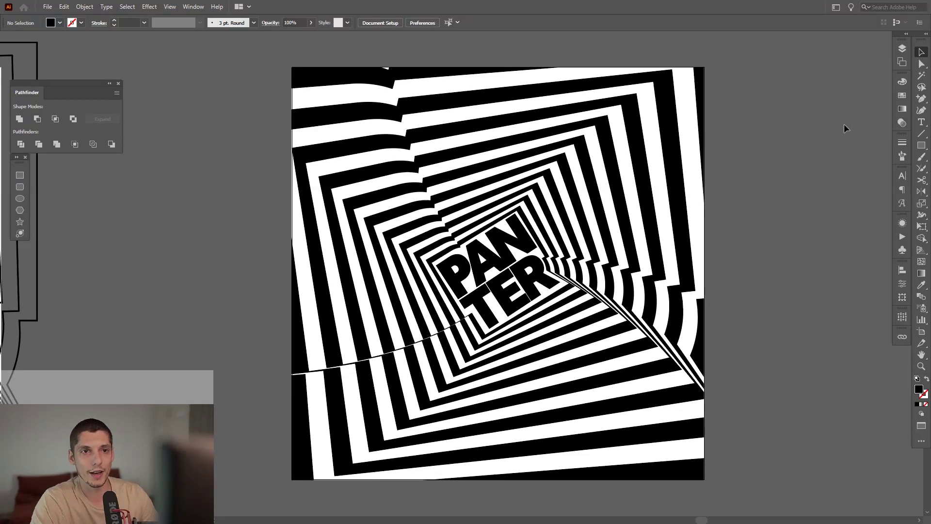